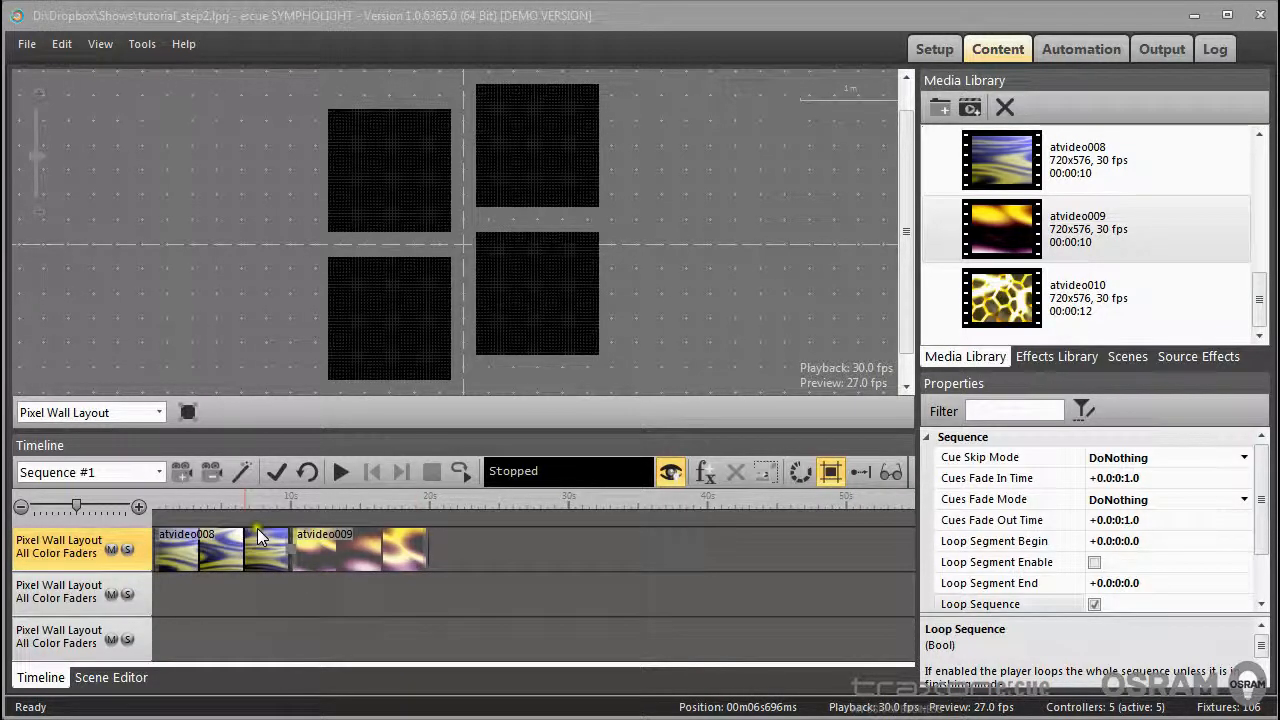
Play Sequence #1 from just before the 10 s transition between atvideo008 and atvideo009, and stop playback after checking it.
{"action": "left_click", "coordinate": [331, 490]}
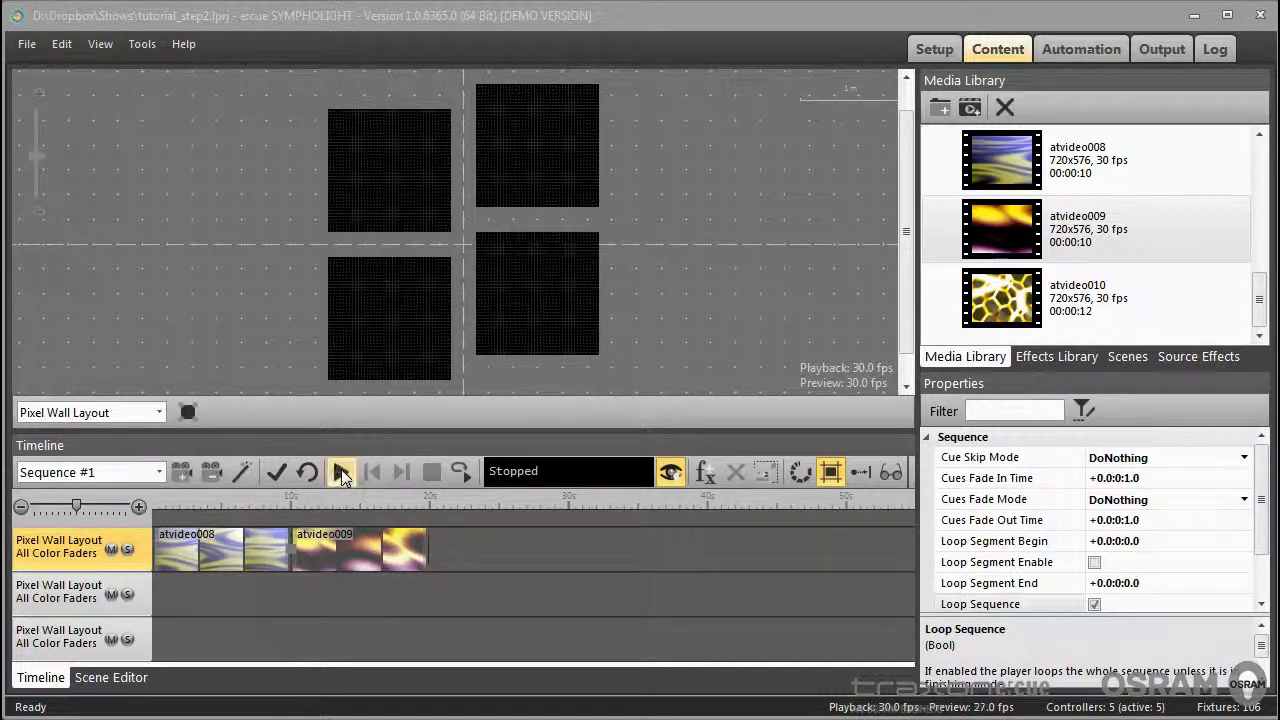
{"action": "left_click", "coordinate": [339, 470]}
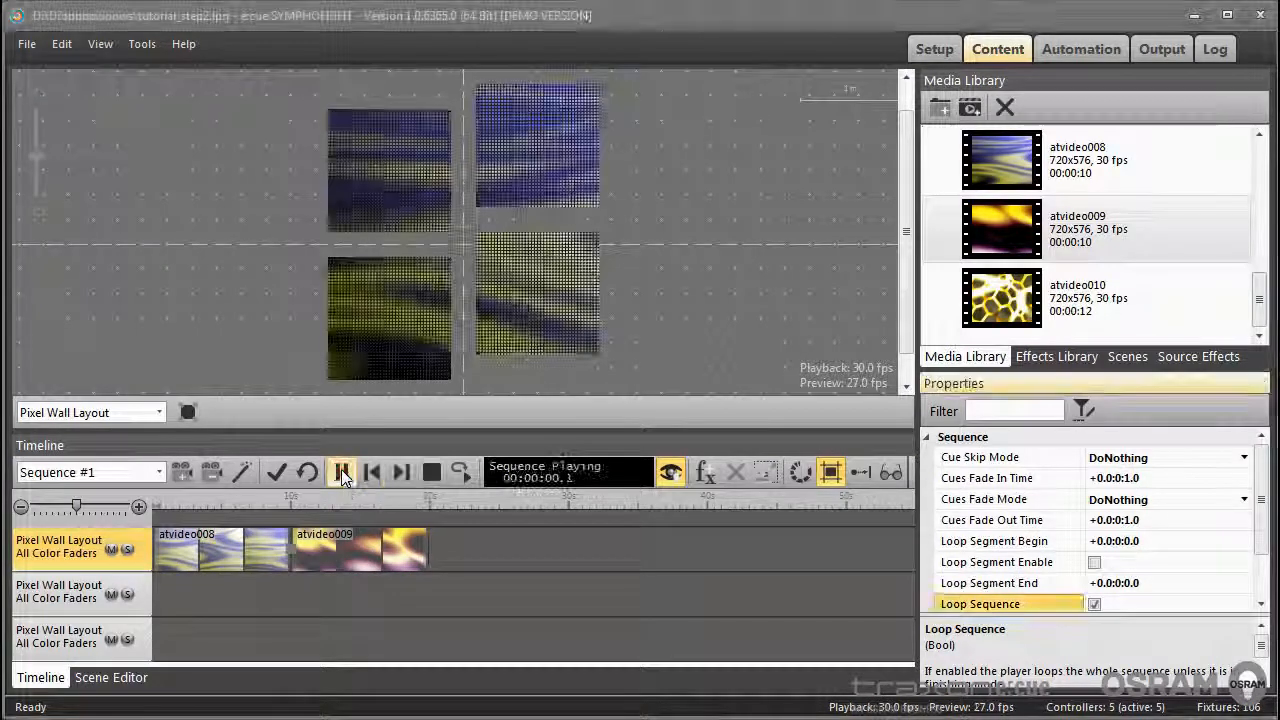
{"action": "left_click", "coordinate": [264, 496]}
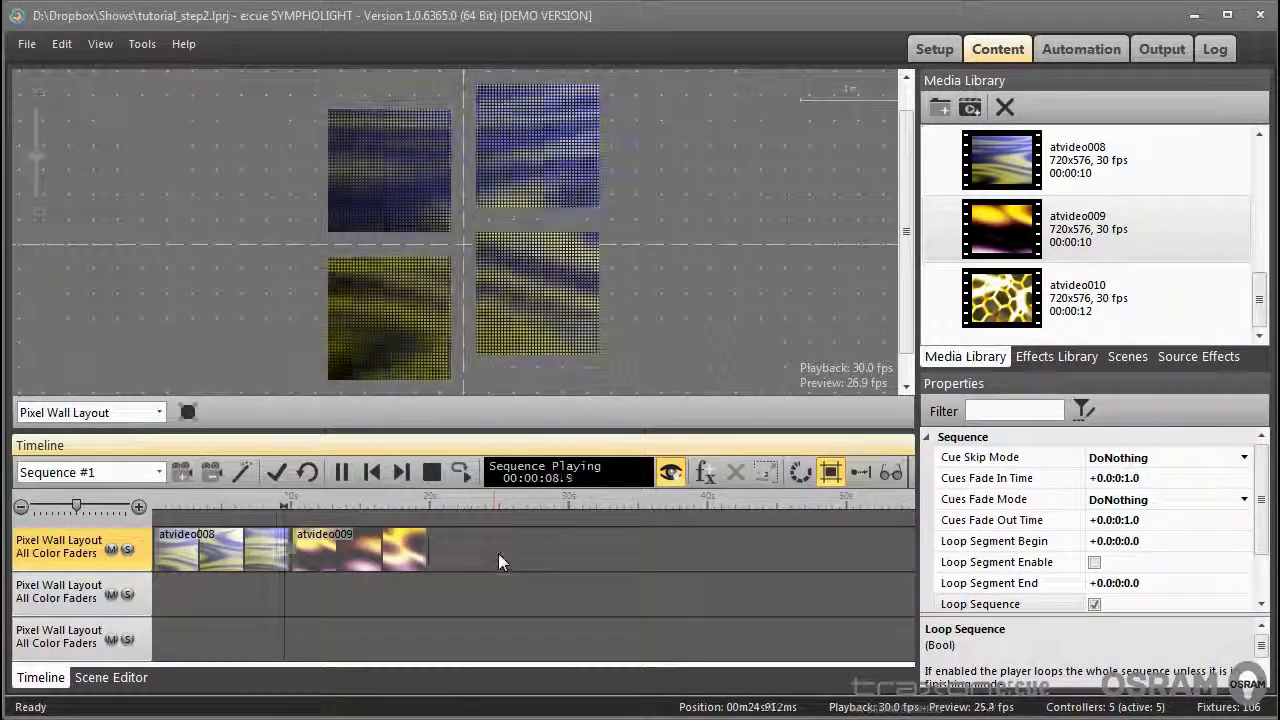
{"action": "left_click", "coordinate": [274, 499]}
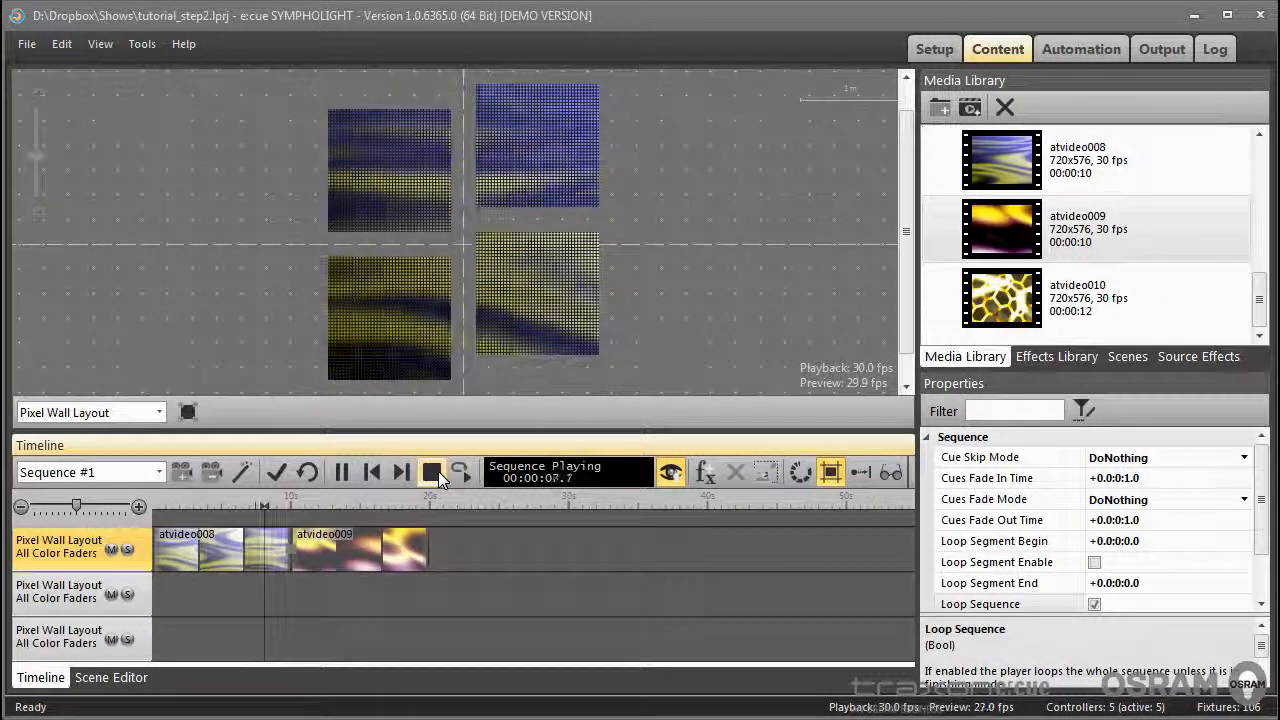
{"action": "left_click", "coordinate": [432, 474]}
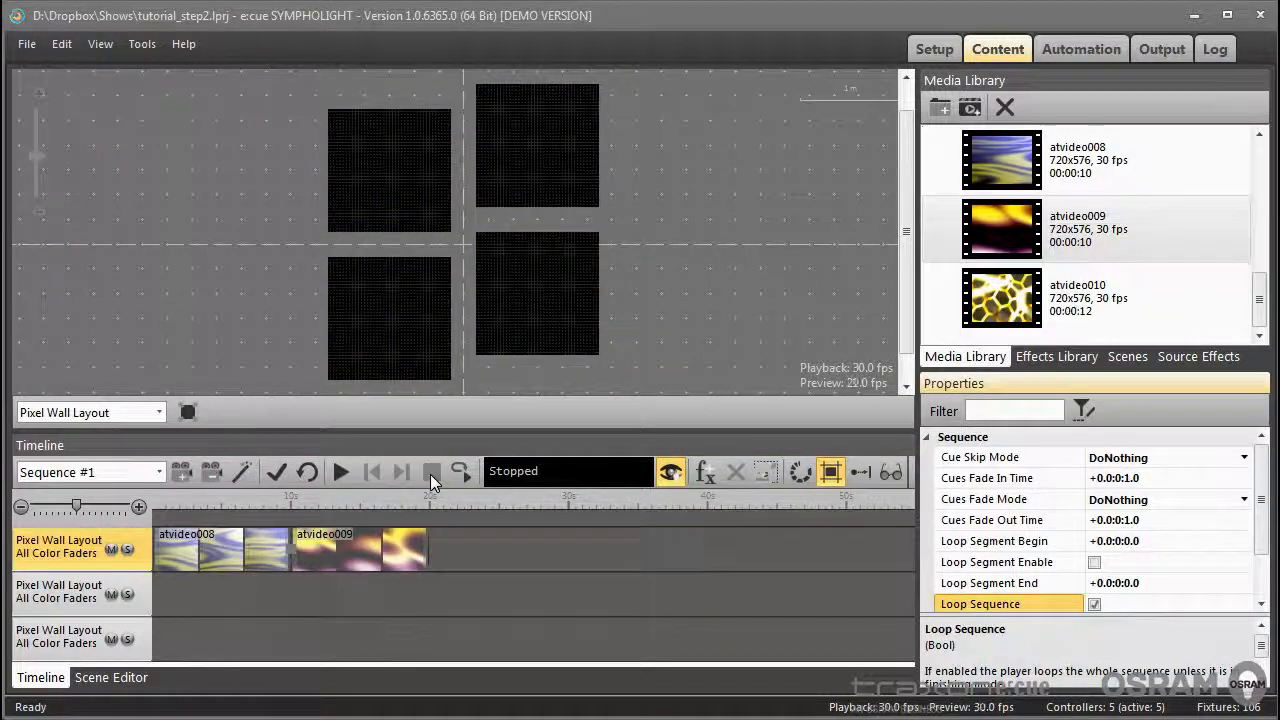
Create a new cue over the atvideo008 clip and extend its end to the clip's end at 10 s.
{"action": "left_click", "coordinate": [214, 516]}
{"action": "right_click", "coordinate": [214, 521]}
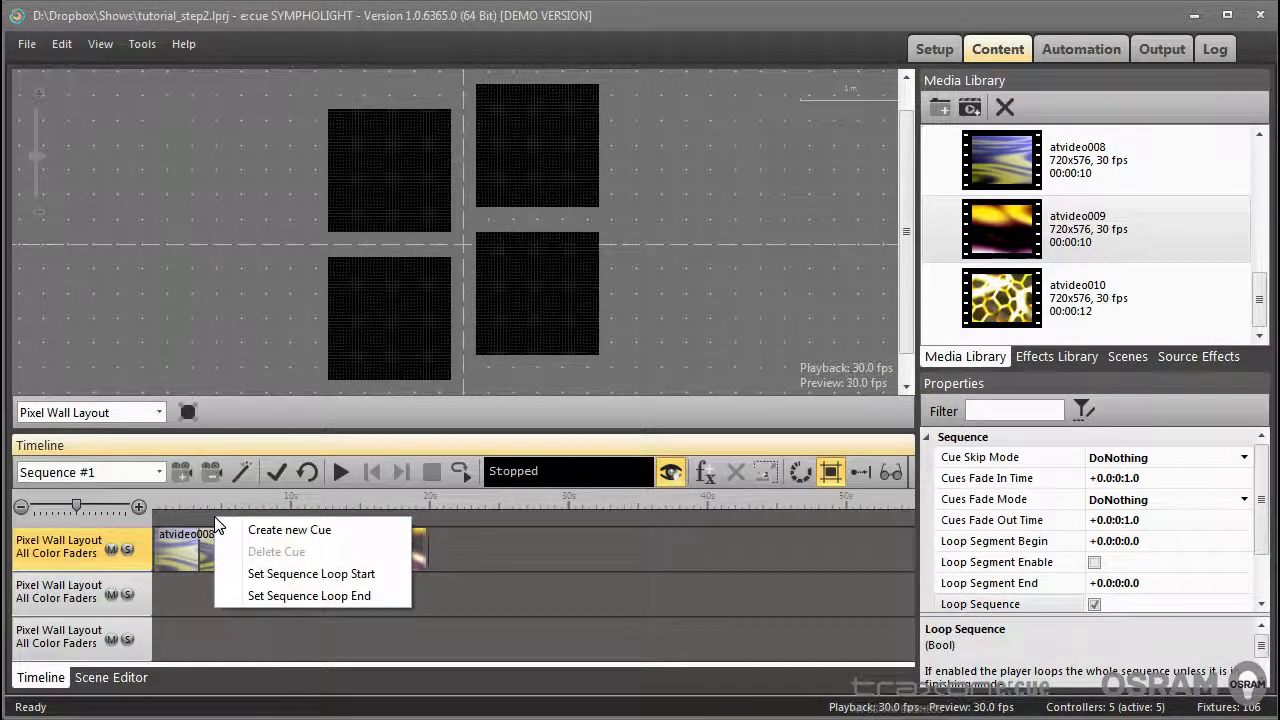
{"action": "left_click", "coordinate": [270, 529]}
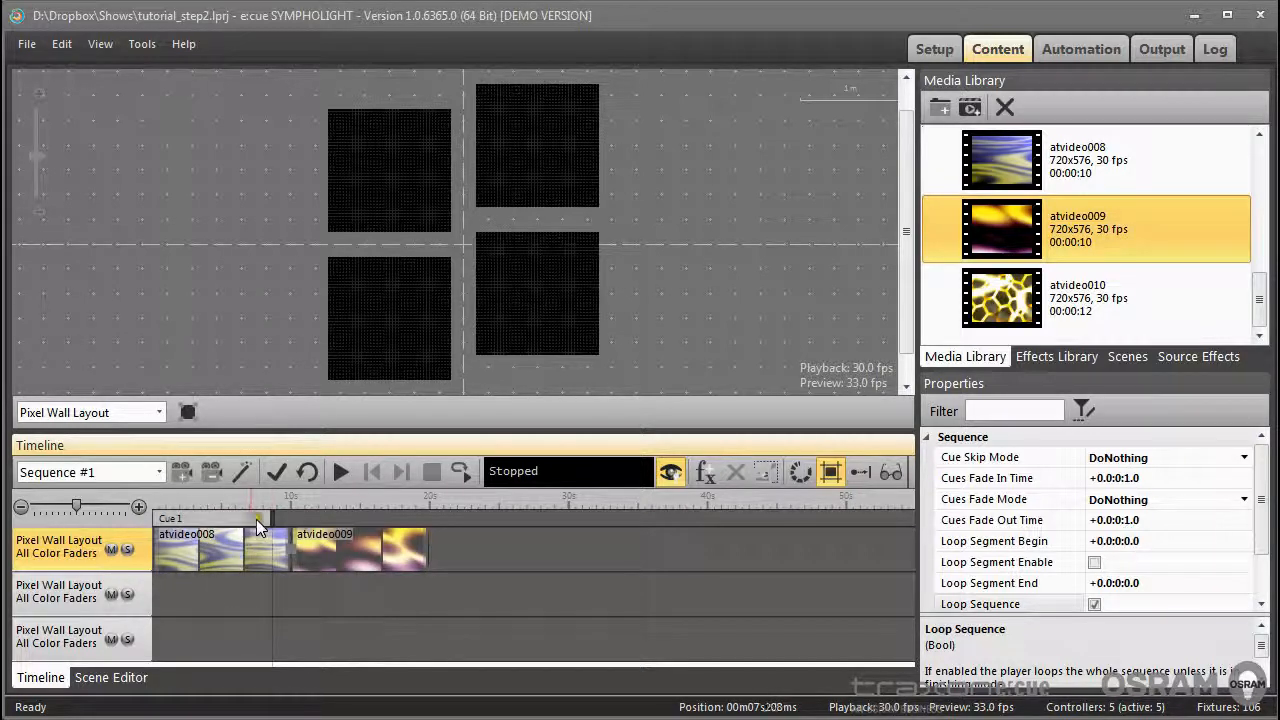
{"action": "left_click_drag", "start_coordinate": [272, 519], "coordinate": [290, 518]}
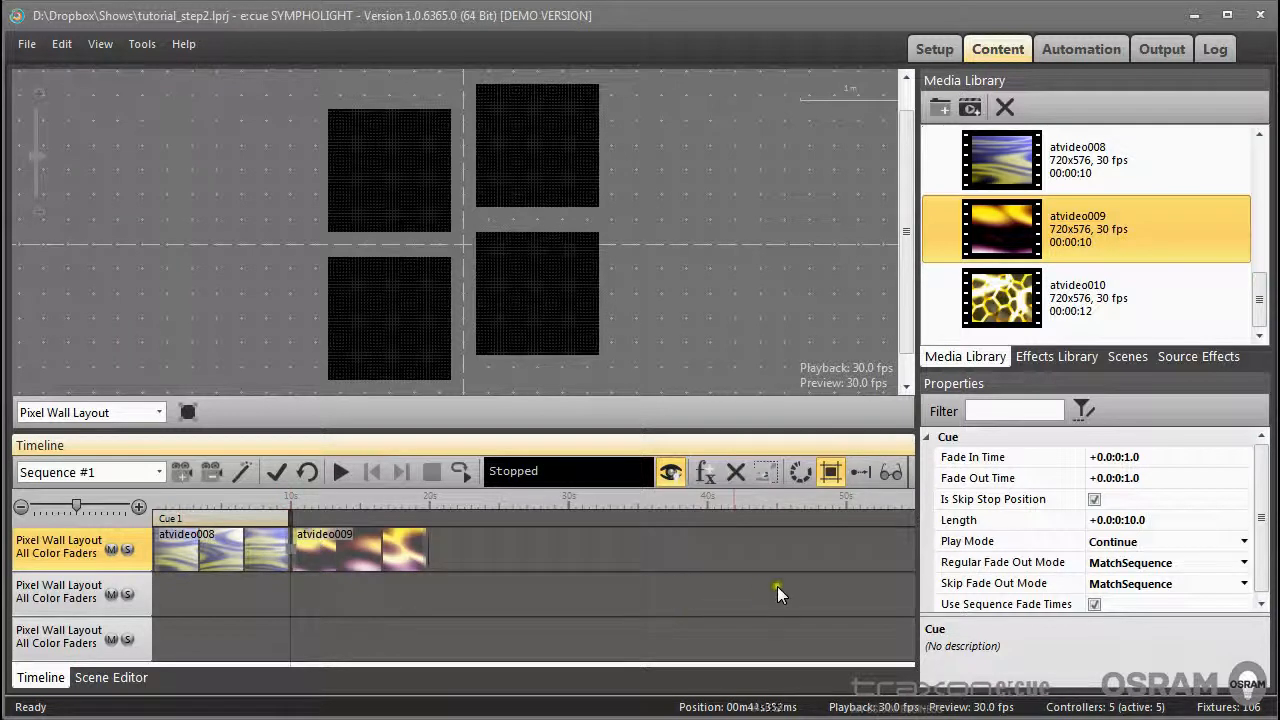
Create a second cue over the atvideo009 clip and extend its end to 20 s.
{"action": "left_click", "coordinate": [829, 474]}
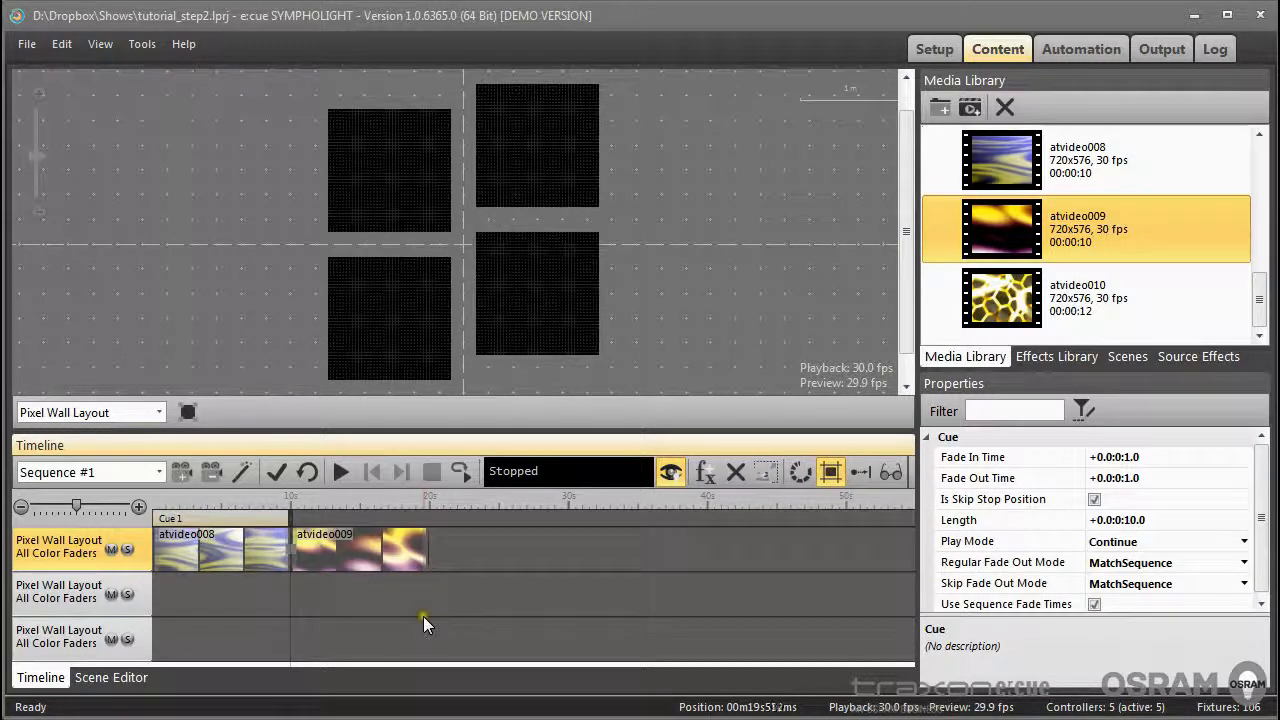
{"action": "left_click", "coordinate": [347, 517]}
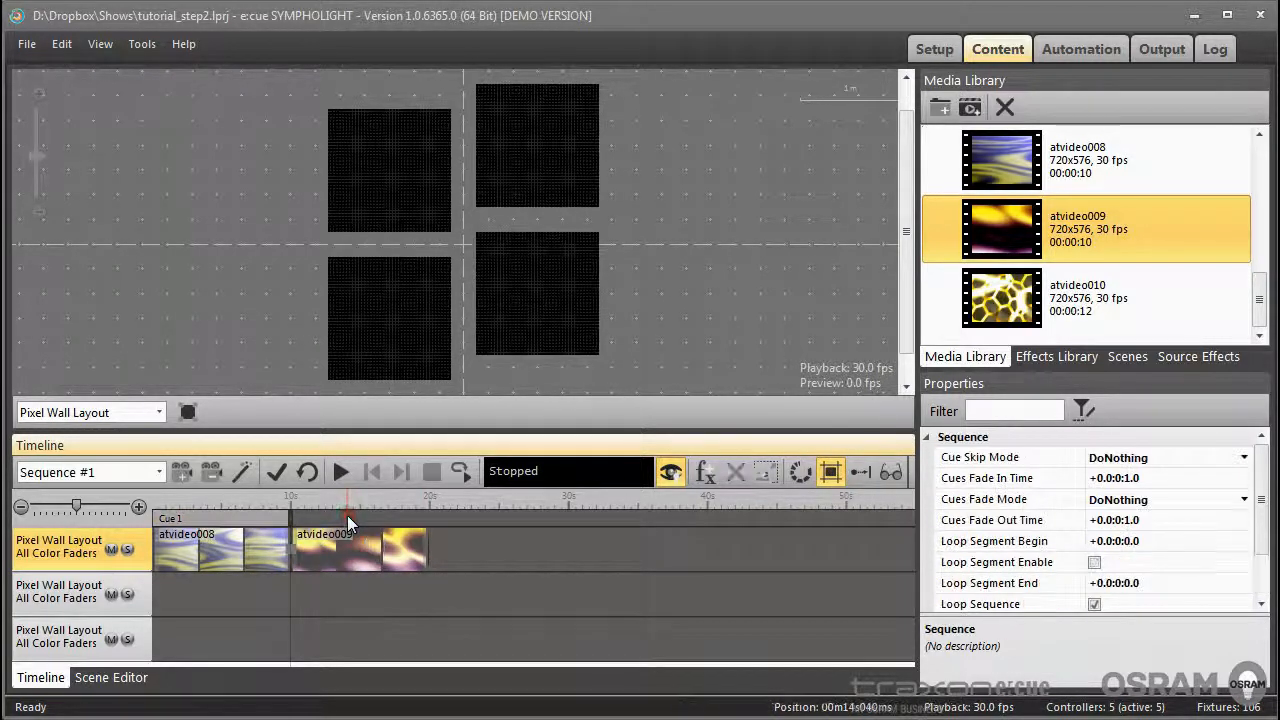
{"action": "double_click", "coordinate": [347, 517]}
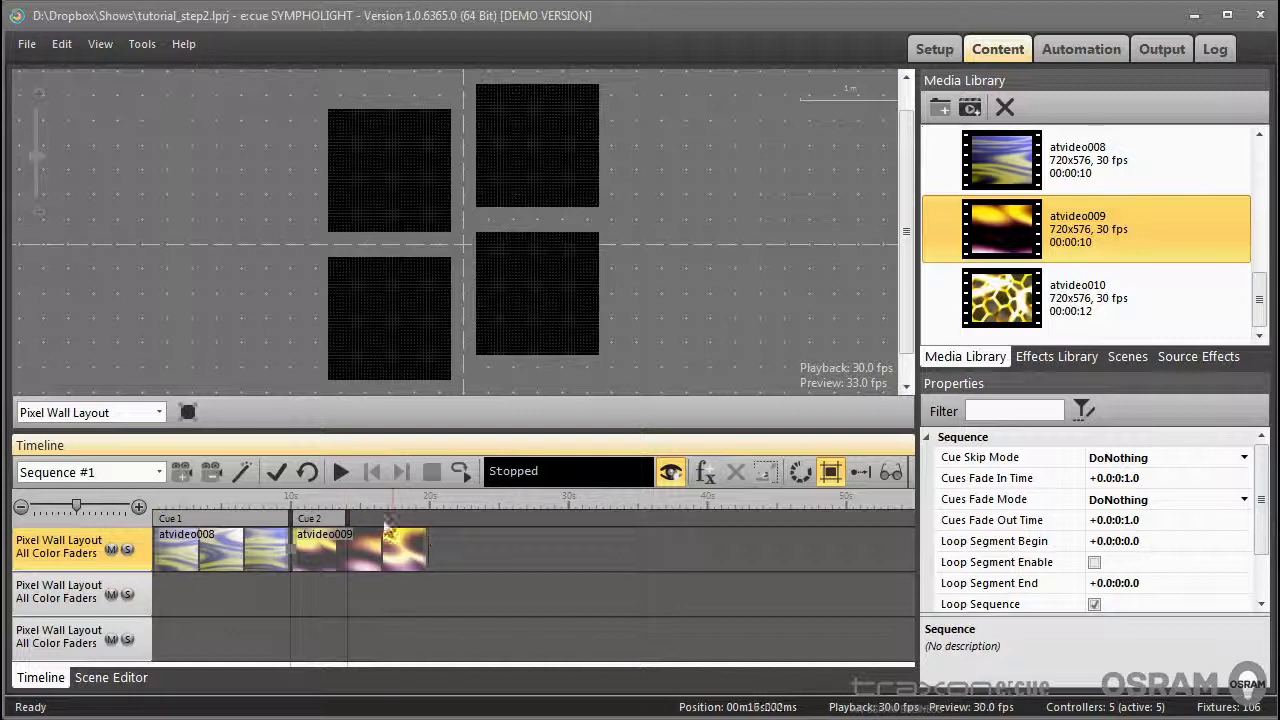
{"action": "left_click_drag", "start_coordinate": [347, 517], "coordinate": [426, 521]}
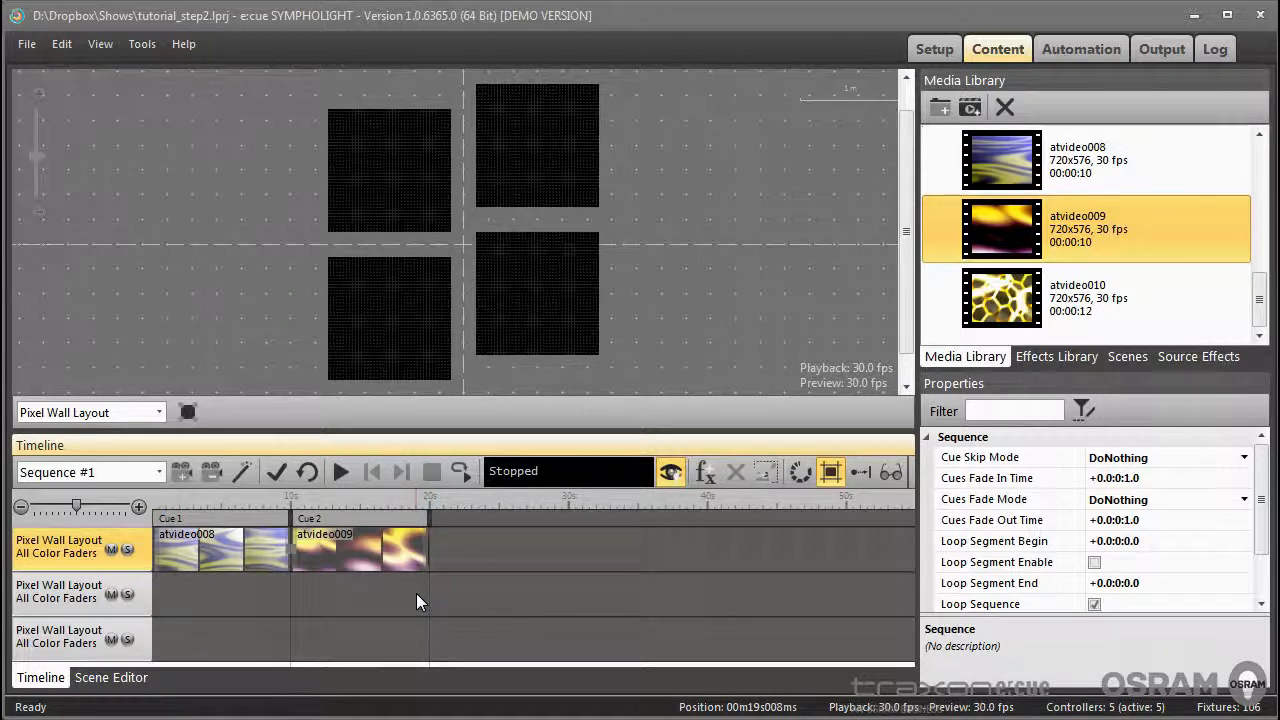
Examine the properties of Cue 1 and the options available for its Regular Fade Out Mode.
{"action": "left_click", "coordinate": [201, 518]}
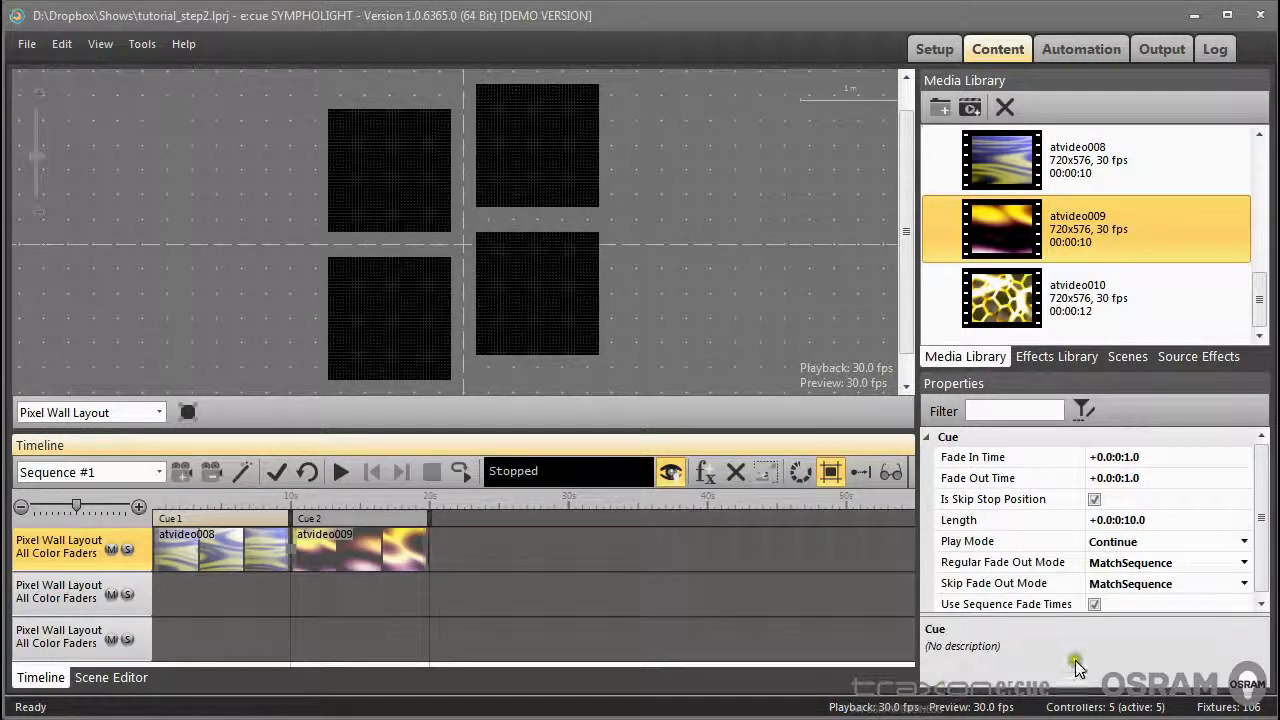
{"action": "left_click", "coordinate": [1234, 514]}
{"action": "left_click", "coordinate": [1244, 563]}
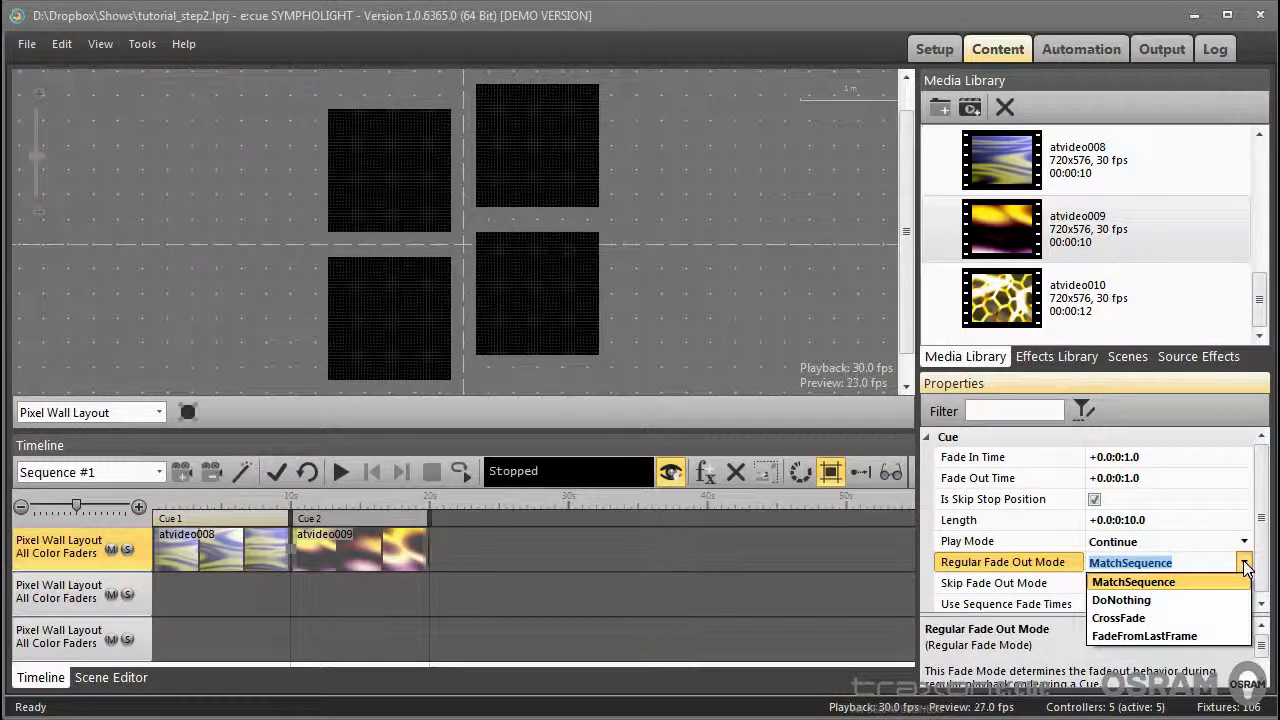
{"action": "left_click", "coordinate": [1244, 565]}
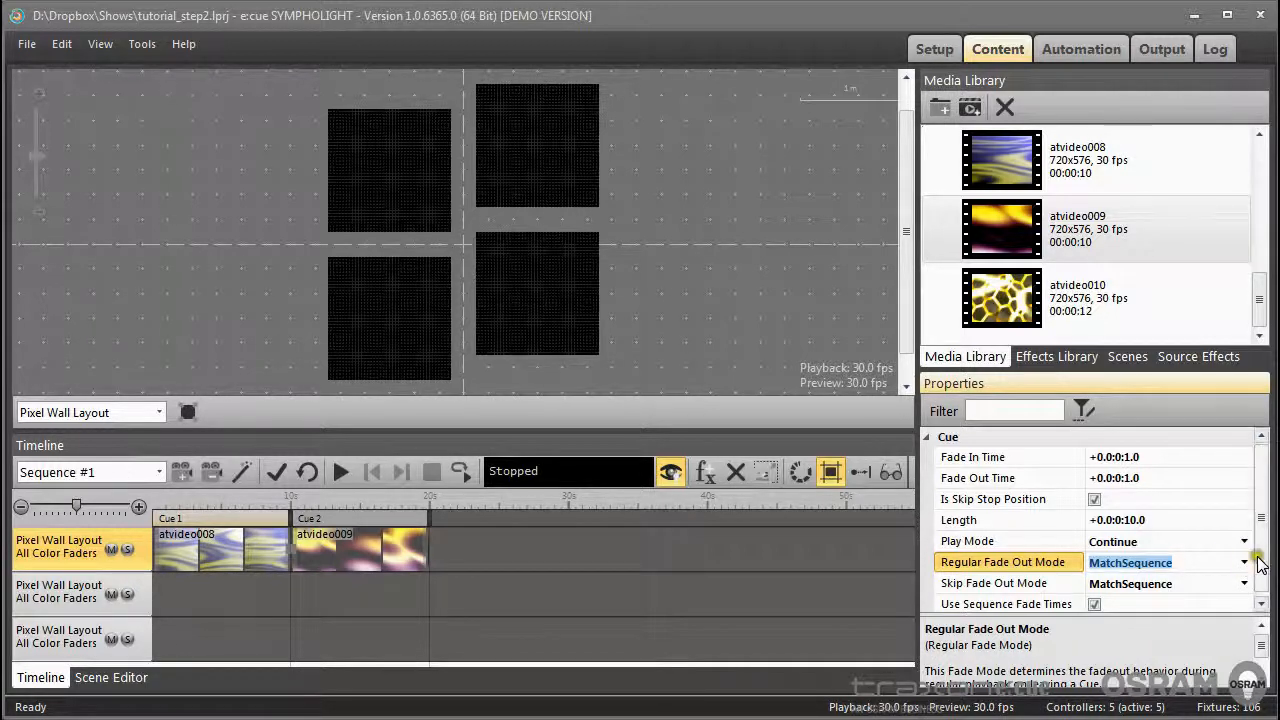
Set the Cues Fade Mode of Sequence #1 to CrossFade.
{"action": "left_click", "coordinate": [556, 560]}
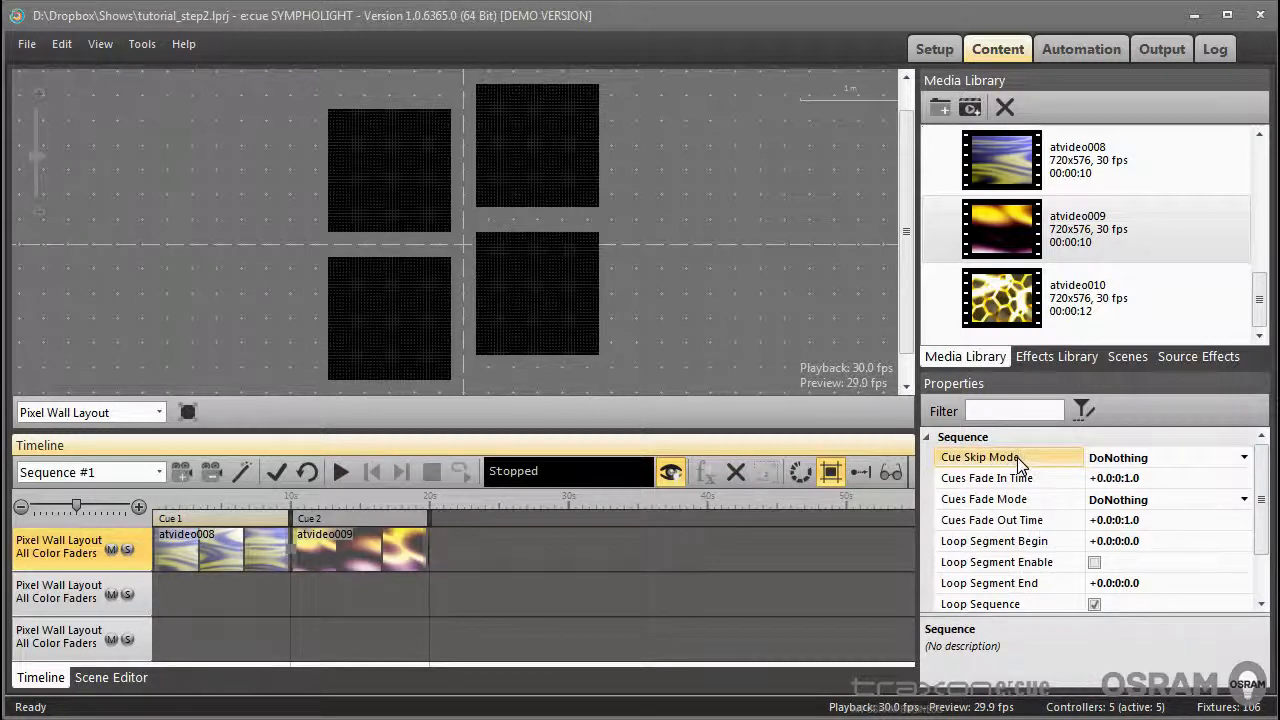
{"action": "left_click", "coordinate": [997, 520]}
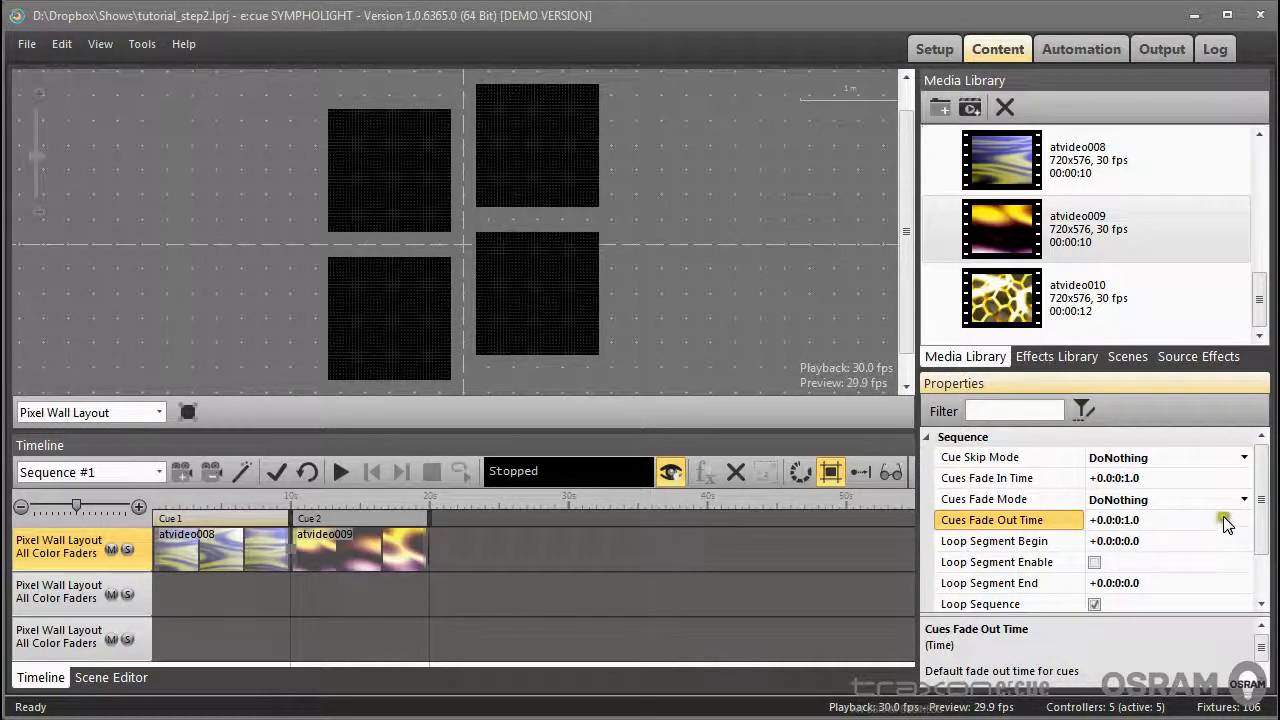
{"action": "left_click", "coordinate": [1023, 497]}
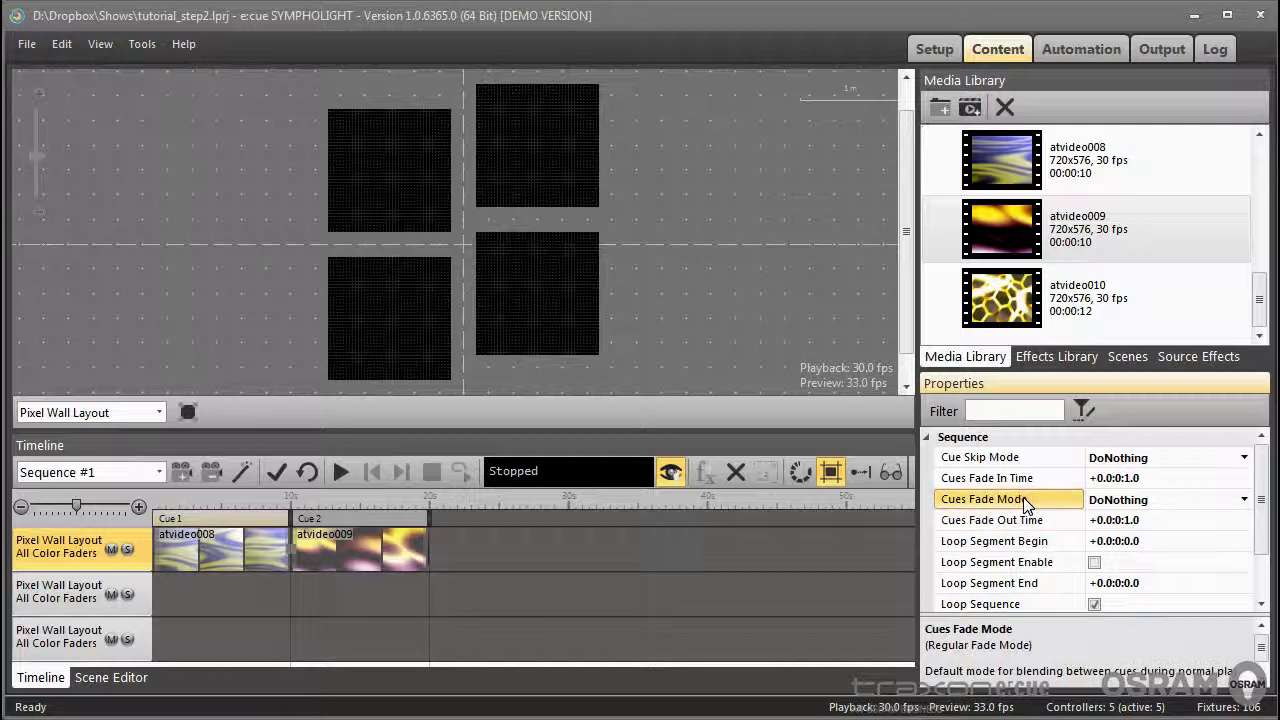
{"action": "left_click", "coordinate": [1242, 500]}
{"action": "left_click", "coordinate": [1120, 538]}
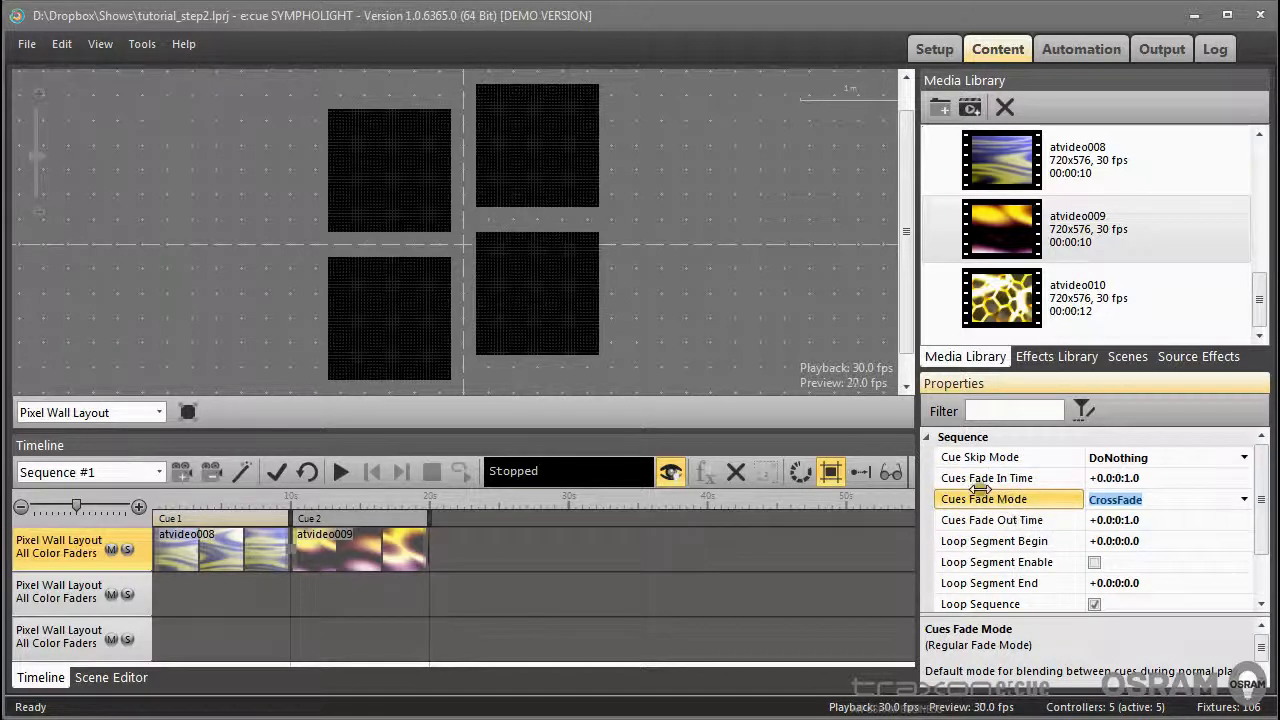
Select Cue 1, play the sequence through the cross-fade from Cue 1 to Cue 2, and stop playback.
{"action": "left_click", "coordinate": [233, 521]}
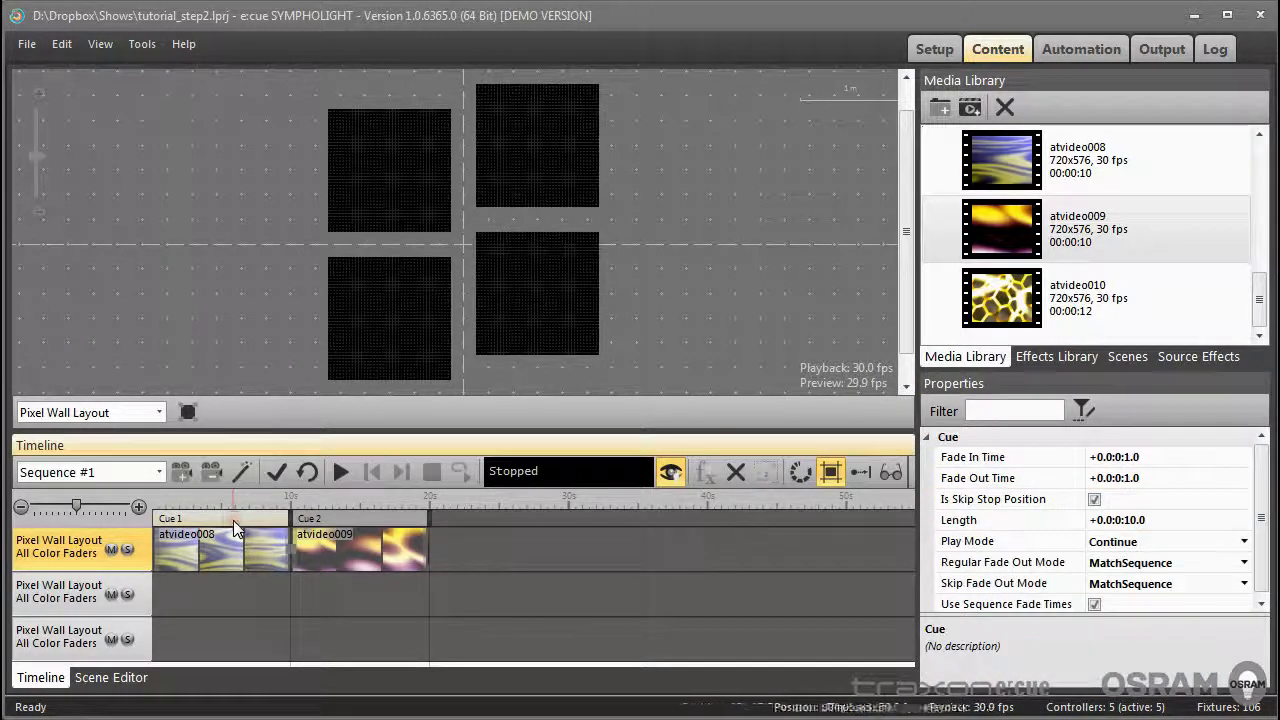
{"action": "left_click", "coordinate": [340, 478]}
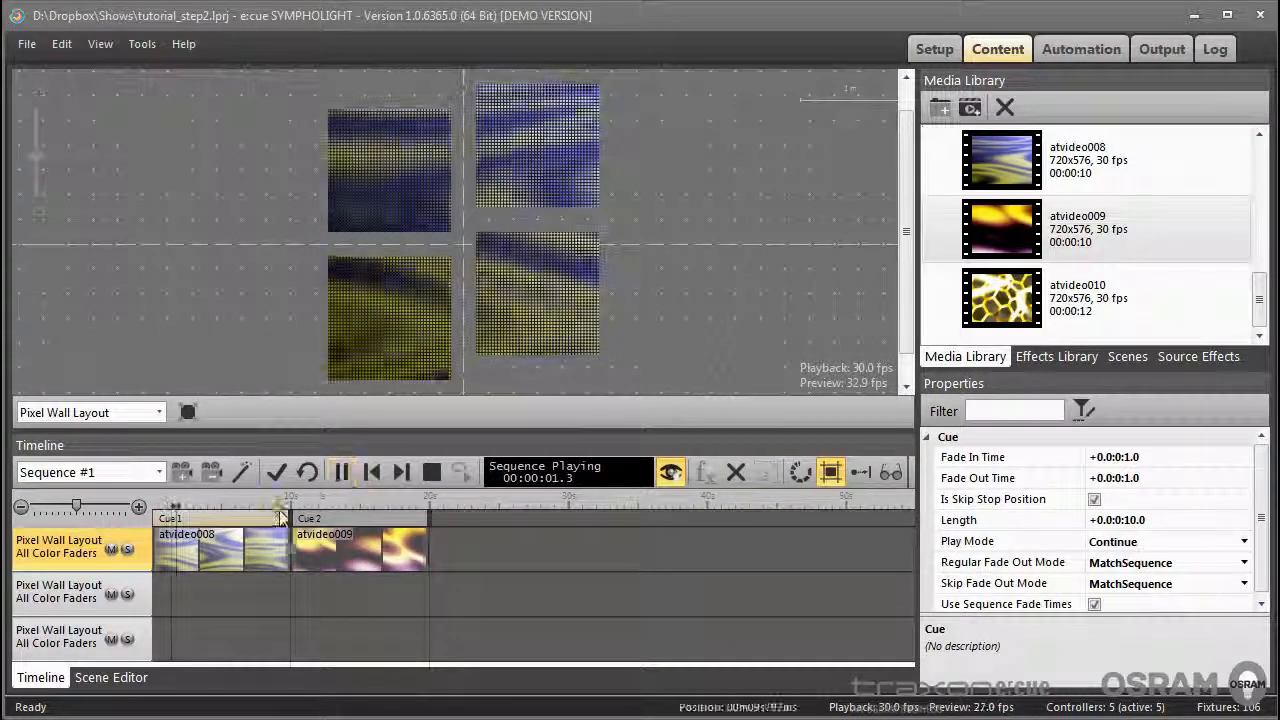
{"action": "left_click", "coordinate": [270, 498]}
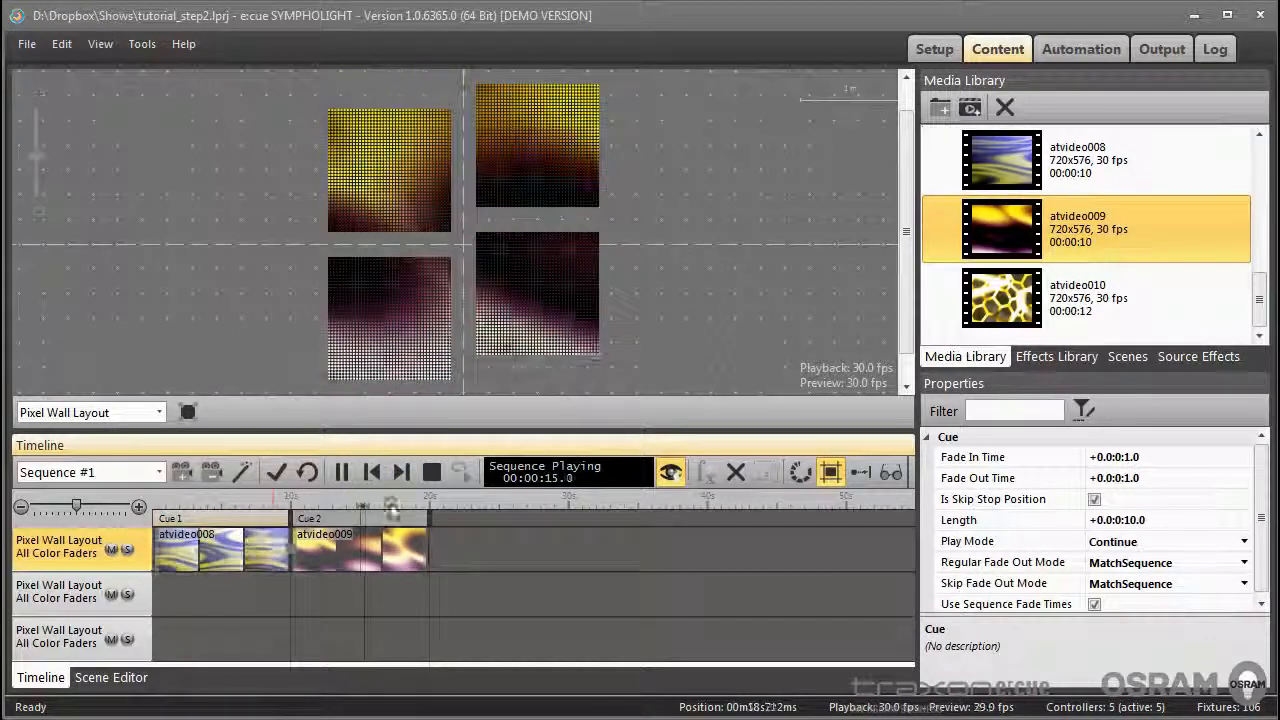
{"action": "left_click", "coordinate": [431, 472]}
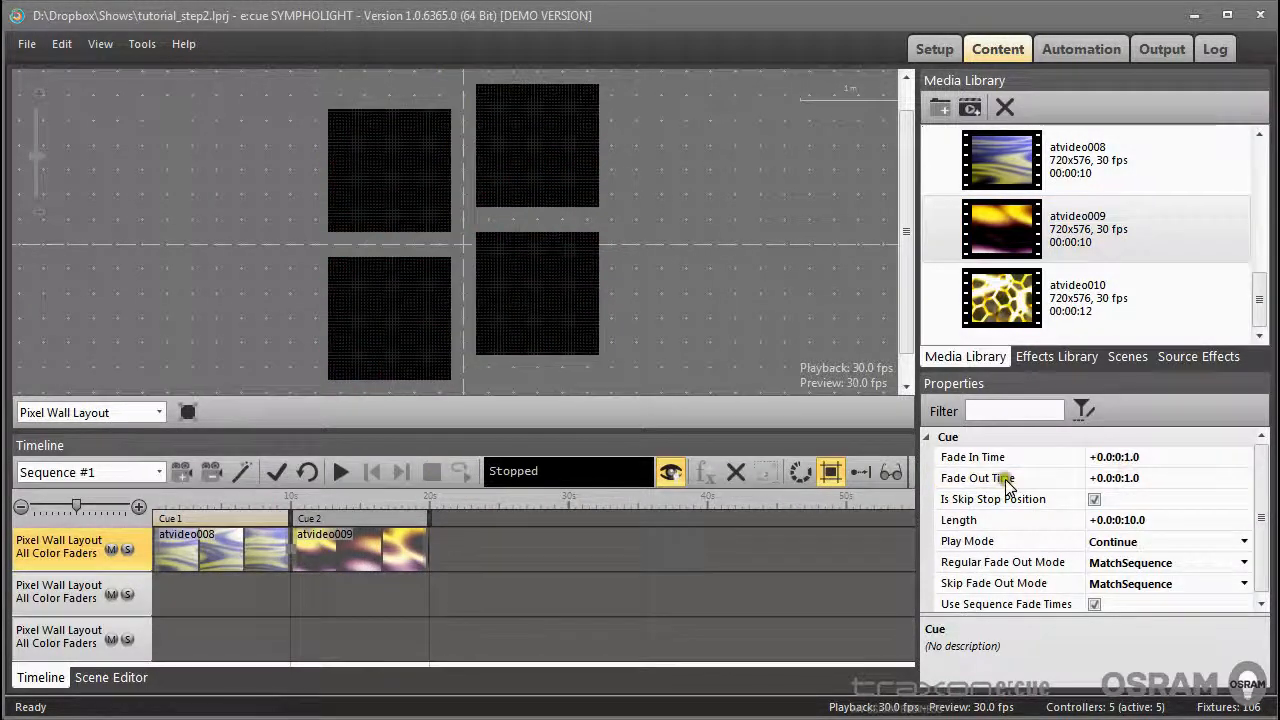
Change the Cues Fade Mode of Sequence #1 to FadeFromLastFrame.
{"action": "left_click", "coordinate": [656, 560]}
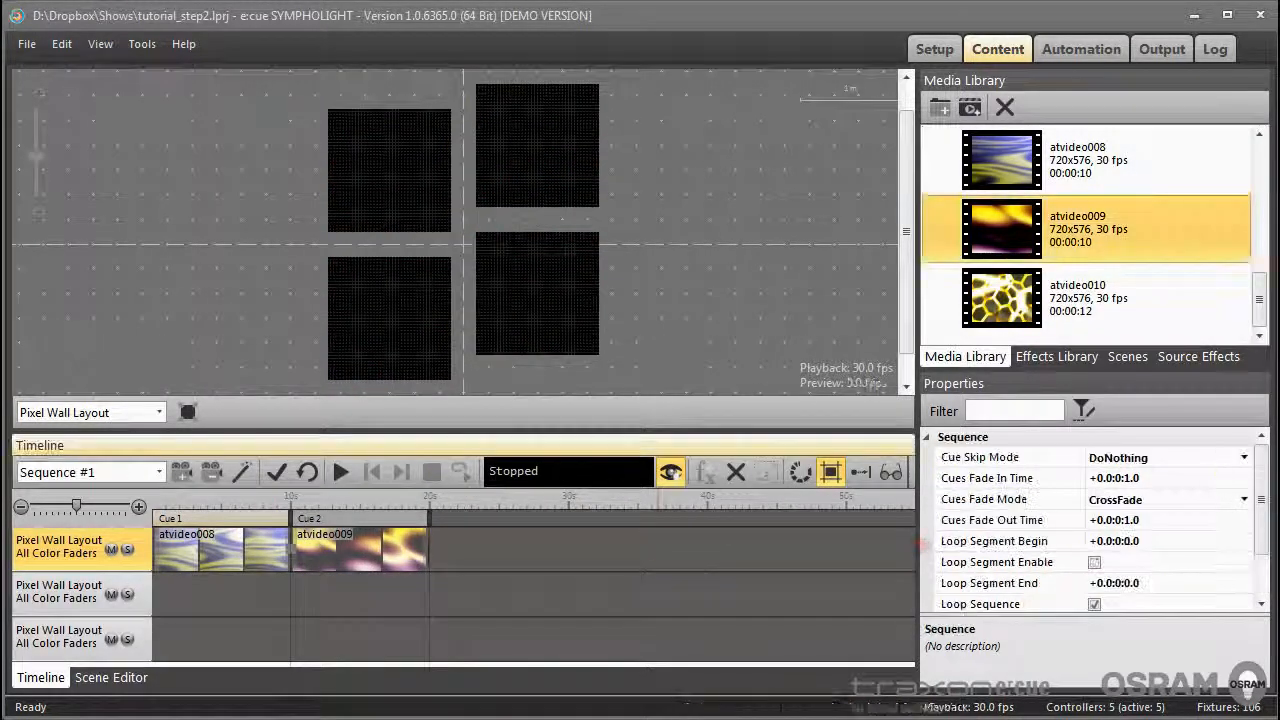
{"action": "left_click", "coordinate": [1242, 499]}
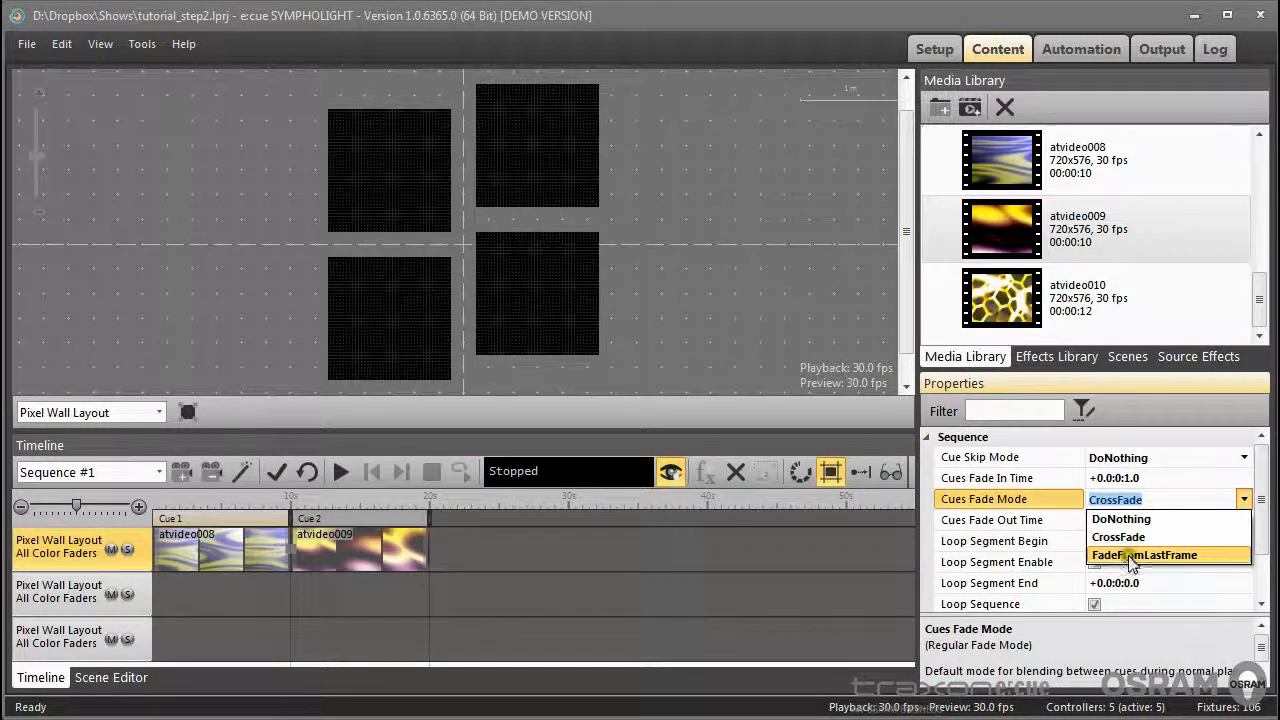
{"action": "left_click", "coordinate": [1131, 556]}
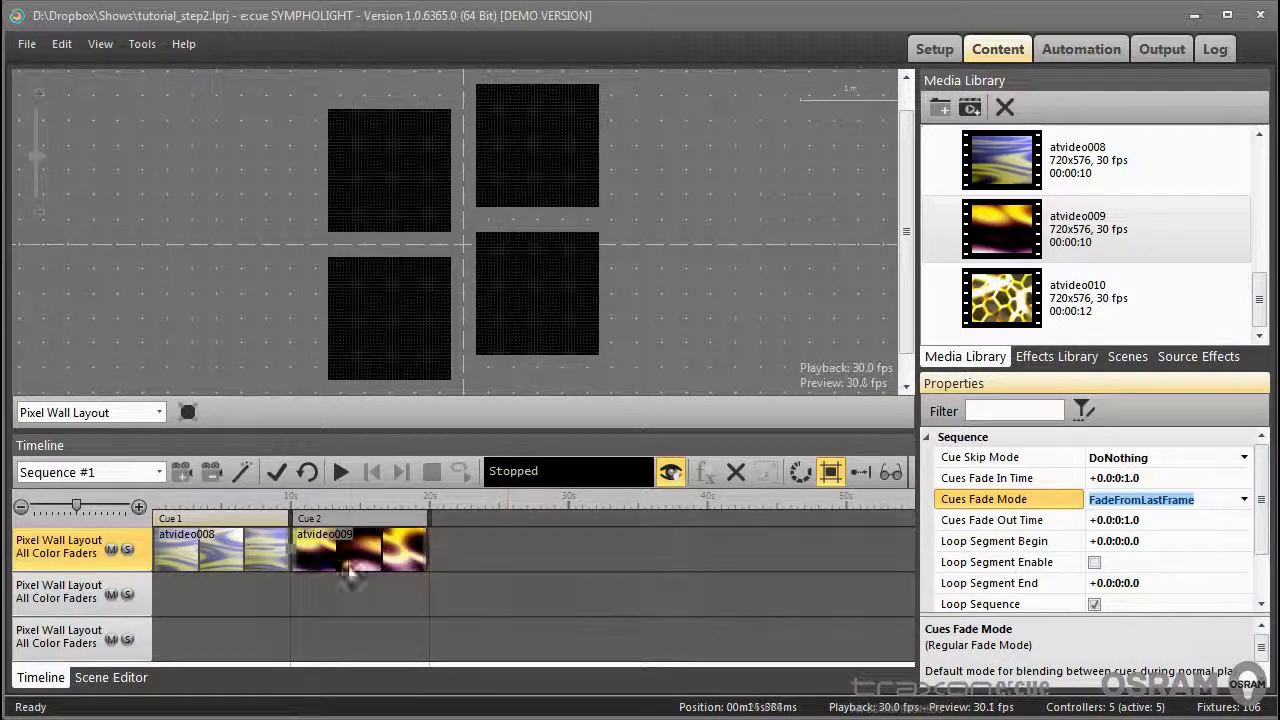
Play the sequence from about 8.6 s to preview the last-frame fade from Cue 1 to Cue 2, and stop playback.
{"action": "left_click", "coordinate": [256, 518]}
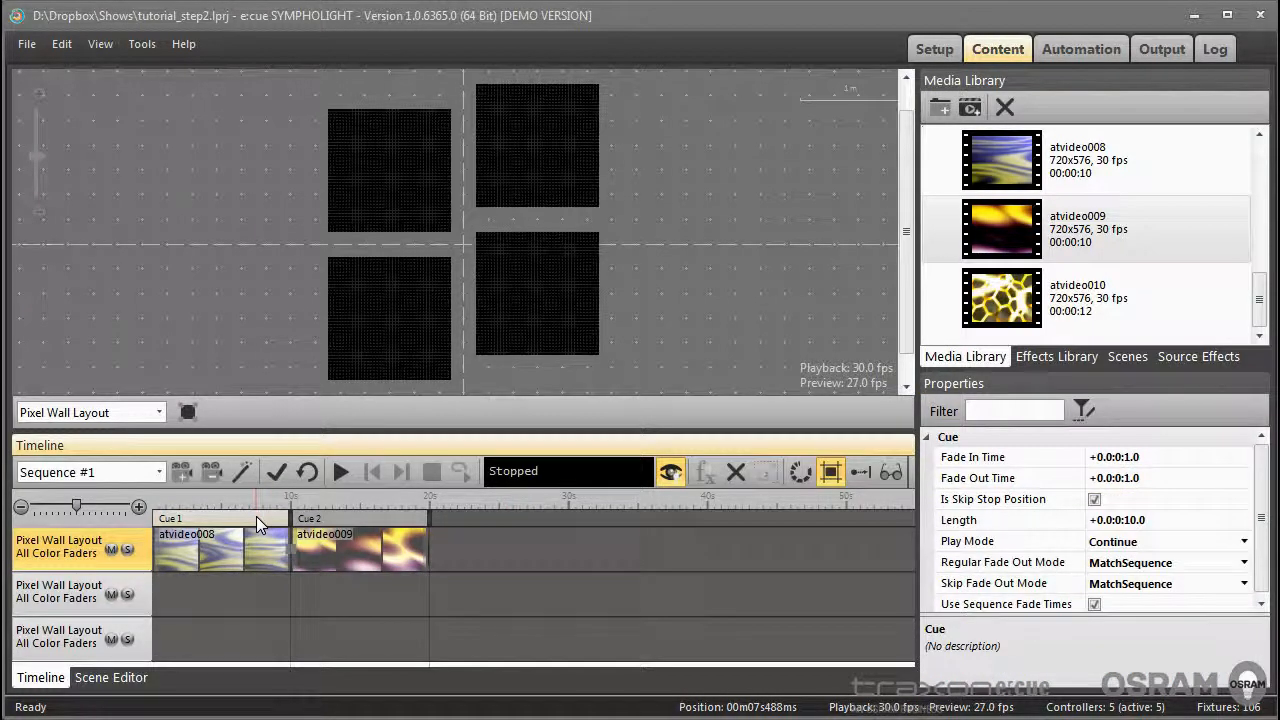
{"action": "left_click", "coordinate": [341, 475]}
{"action": "left_click", "coordinate": [341, 475]}
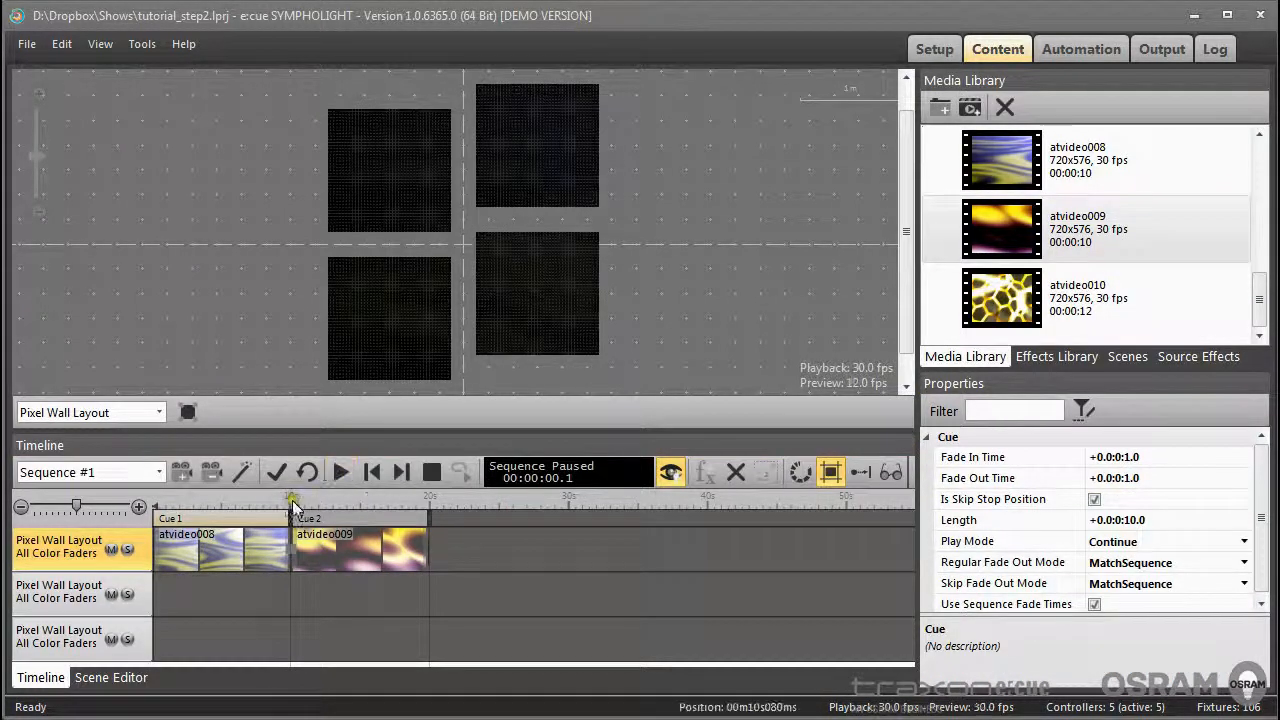
{"action": "left_click", "coordinate": [272, 500]}
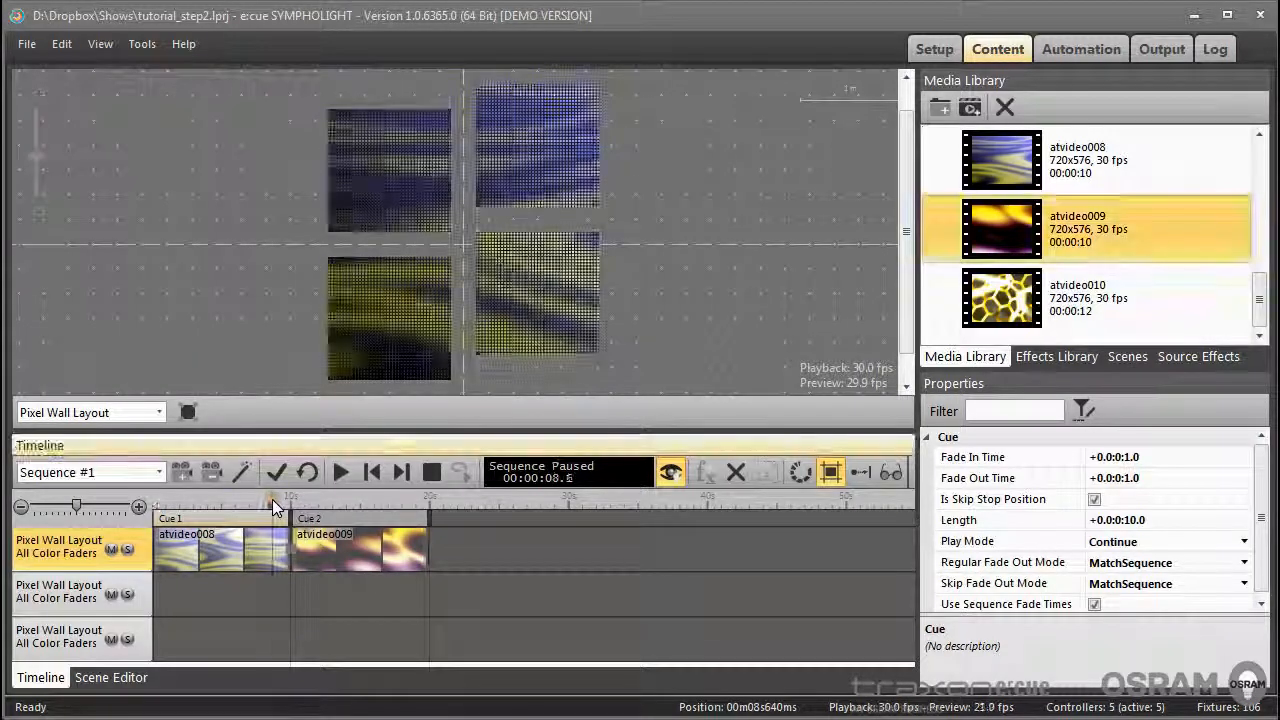
{"action": "left_click", "coordinate": [341, 473]}
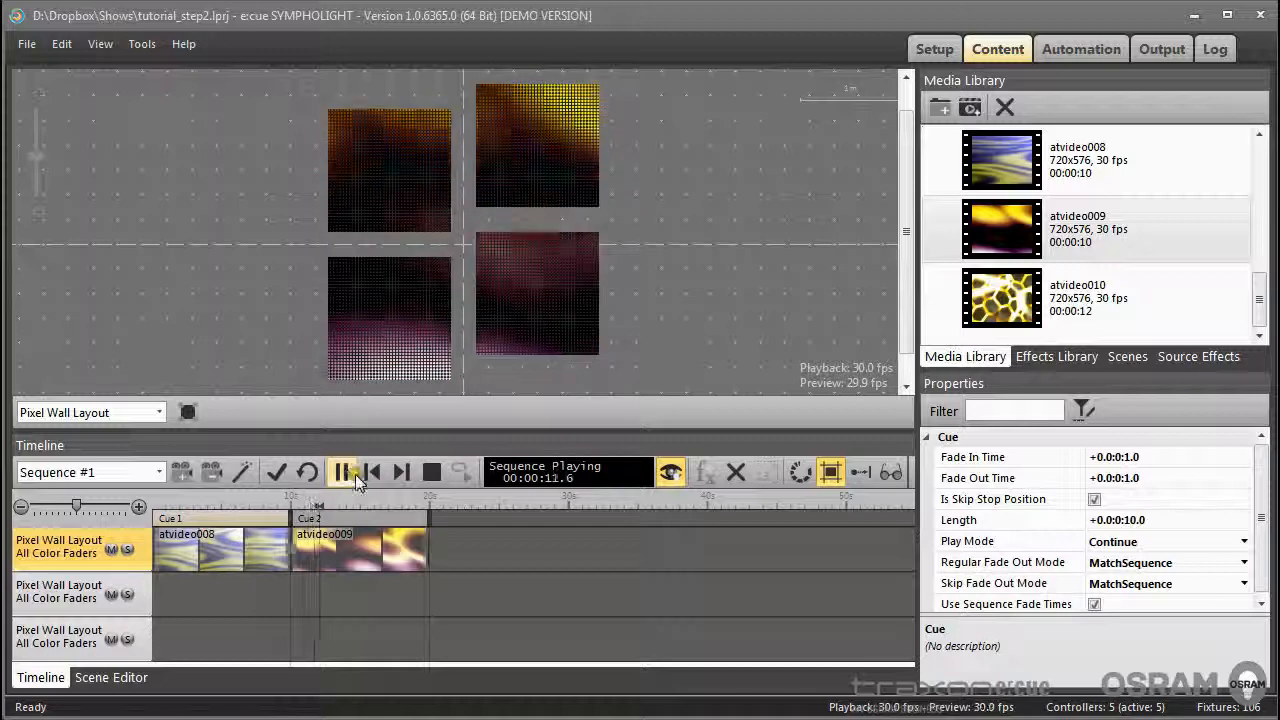
{"action": "left_click", "coordinate": [431, 474]}
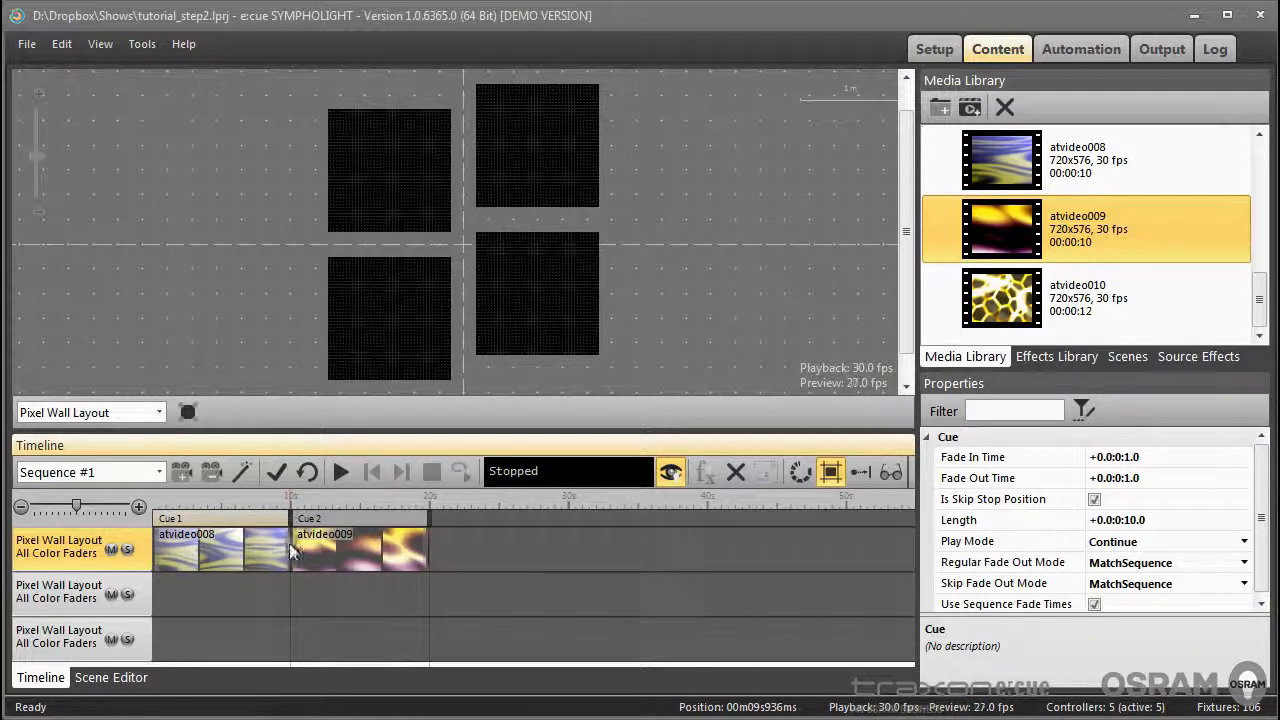
Append atvideo010 from the media library at 20 s on the first track, followed directly by another atvideo009 clip at 32 s.
{"action": "left_click_drag", "start_coordinate": [1000, 297], "coordinate": [494, 556]}
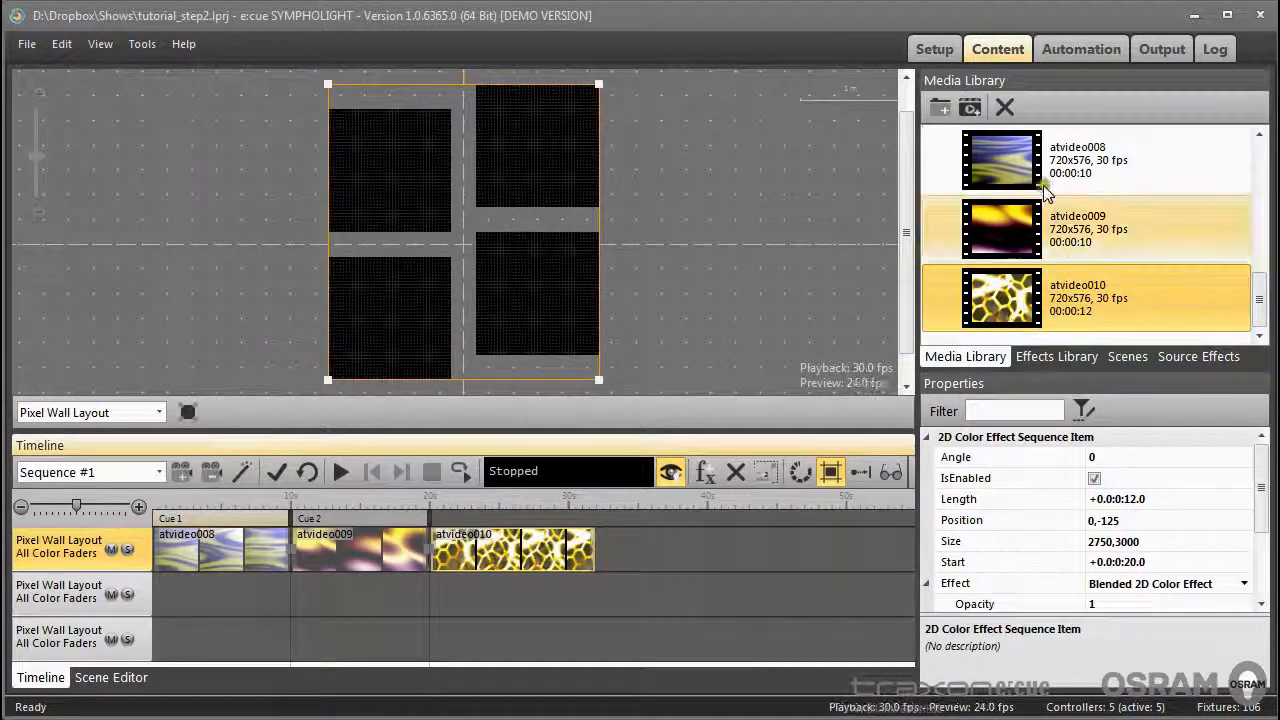
{"action": "left_click_drag", "start_coordinate": [1015, 225], "coordinate": [922, 302]}
{"action": "left_click_drag", "start_coordinate": [701, 548], "coordinate": [612, 562]}
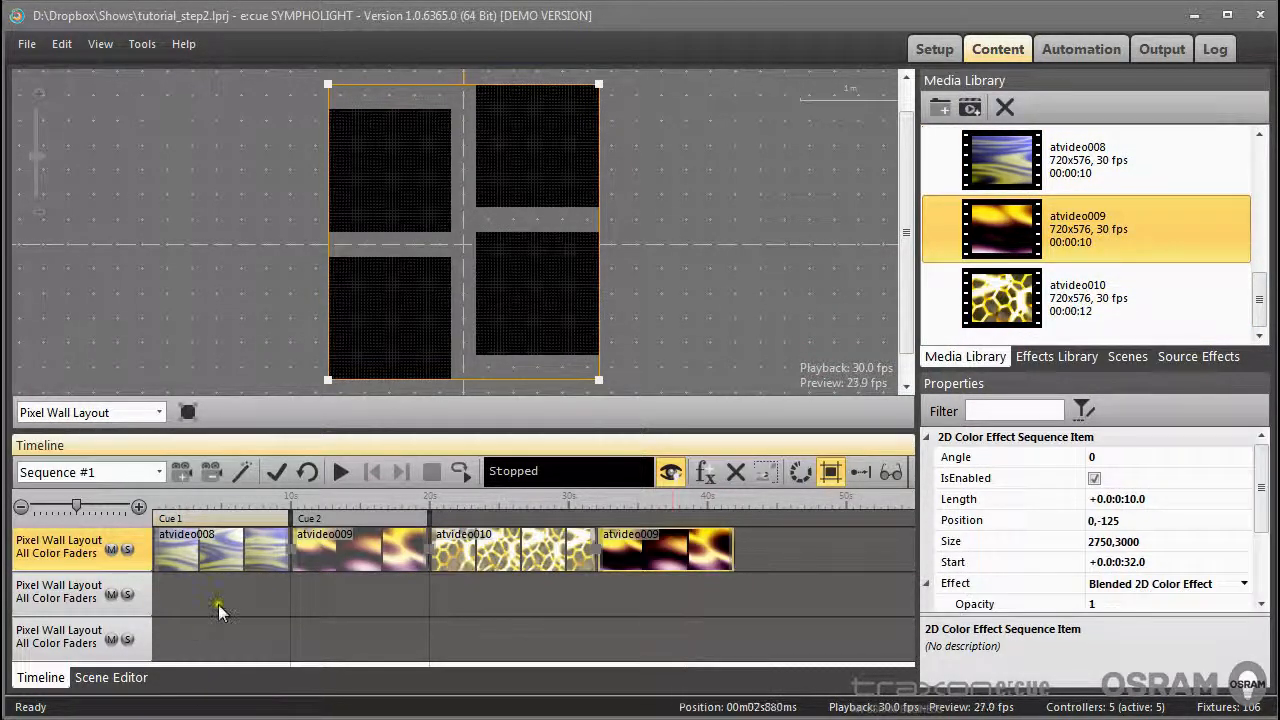
Shorten the atvideo008 clip to about 3 s and place the first atvideo009 clip directly after it, trimmed to about 3.5 s.
{"action": "left_click_drag", "start_coordinate": [289, 548], "coordinate": [192, 545]}
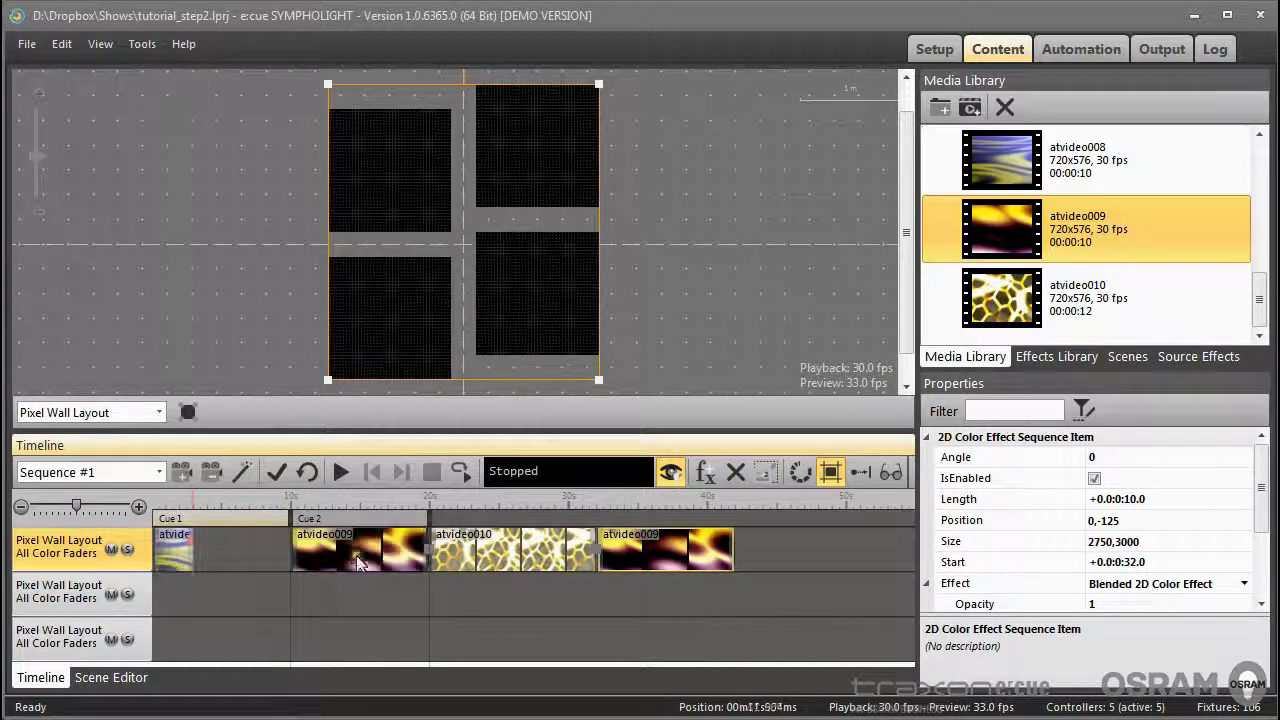
{"action": "left_click_drag", "start_coordinate": [345, 547], "coordinate": [240, 545]}
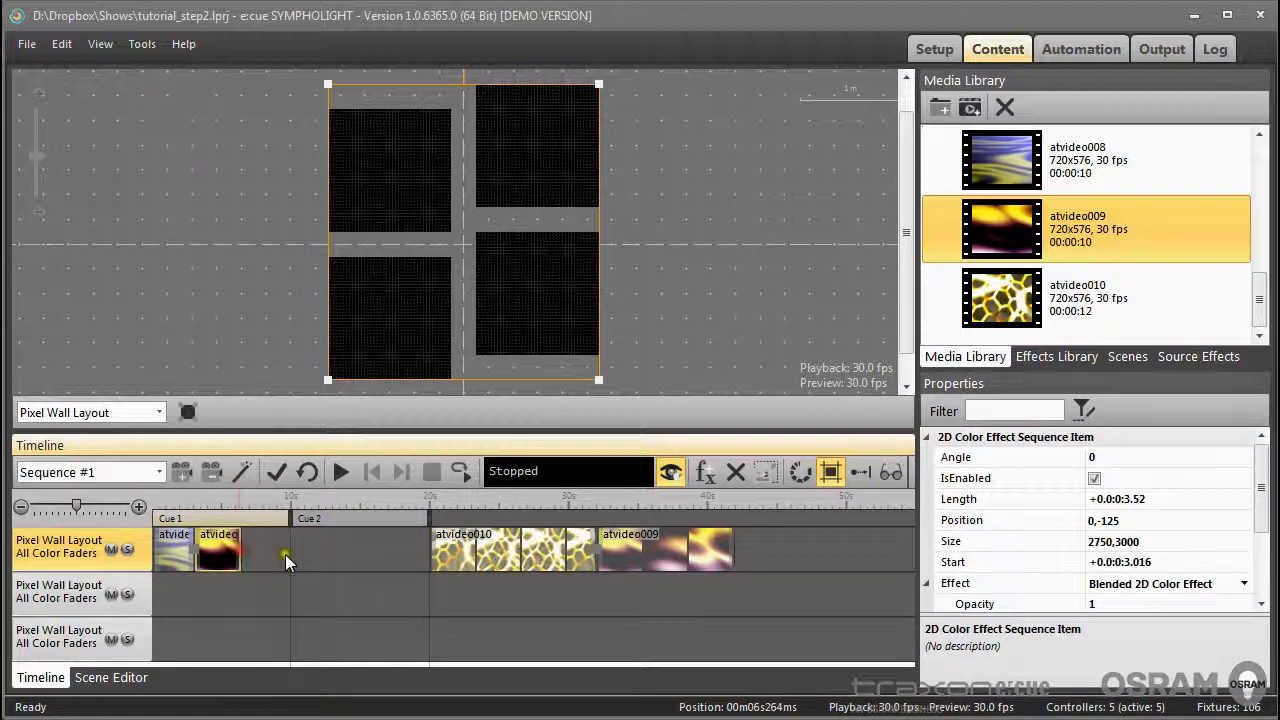
Place atvideo010 right after the first atvideo009 clip, trimmed to about 4.3 s, and the last atvideo009 clip behind it, trimmed to about 3 s.
{"action": "left_click_drag", "start_coordinate": [470, 555], "coordinate": [302, 548]}
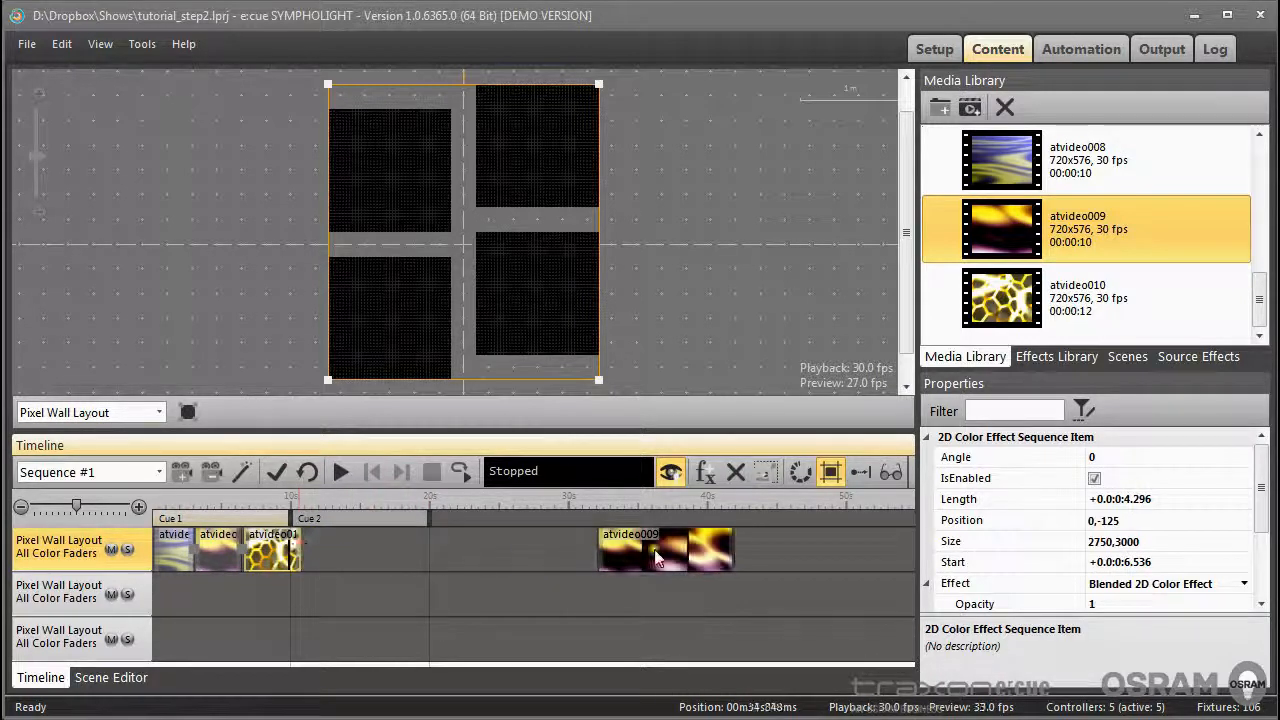
{"action": "left_click_drag", "start_coordinate": [508, 555], "coordinate": [194, 516]}
Divide Sequence #1 into four cues whose borders match the ends of the four video clips.
{"action": "left_click", "coordinate": [242, 519]}
{"action": "mouse_move", "coordinate": [332, 516]}
{"action": "left_mouse_down"}
{"action": "mouse_move", "coordinate": [237, 518]}
{"action": "mouse_move", "coordinate": [345, 518]}
{"action": "left_mouse_up"}
{"action": "double_click", "coordinate": [282, 518]}
{"action": "double_click", "coordinate": [327, 517]}
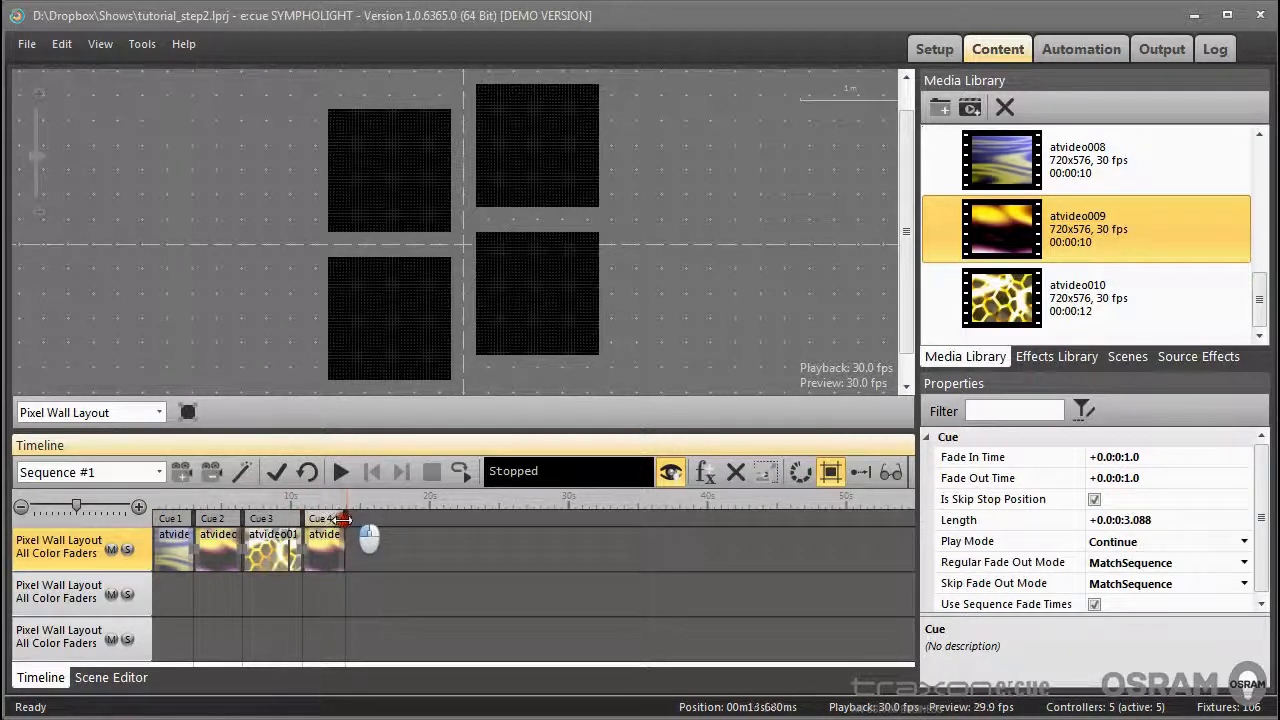
Play the sequence, skip back and forth between the four cues to preview the fades when skipping, and stop playback.
{"action": "left_click", "coordinate": [340, 471]}
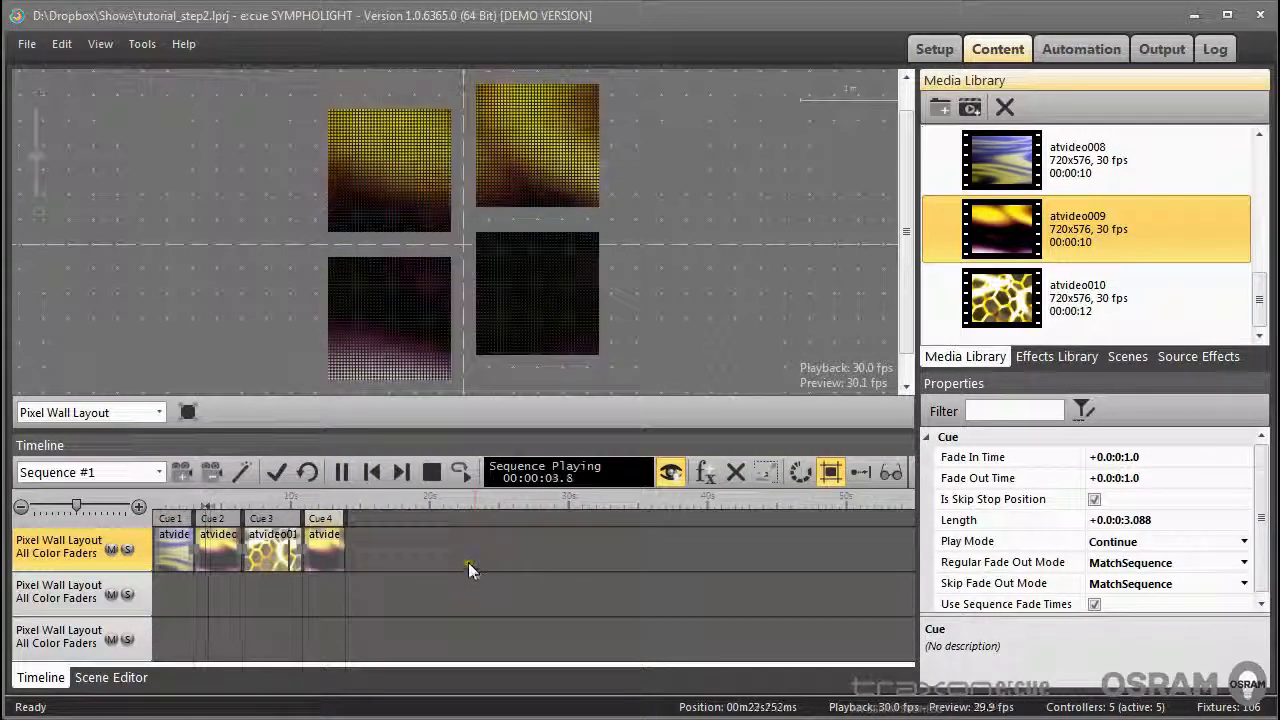
{"action": "left_click", "coordinate": [401, 471]}
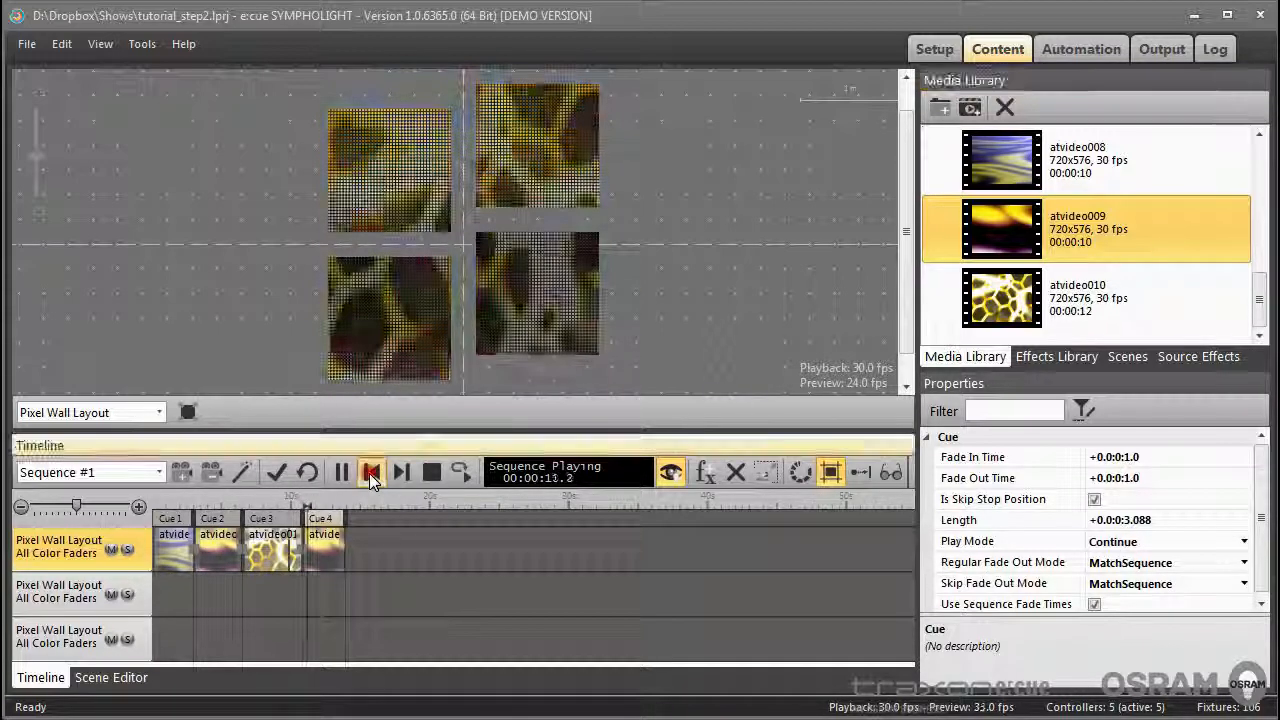
{"action": "left_click", "coordinate": [370, 472]}
{"action": "left_click", "coordinate": [370, 472]}
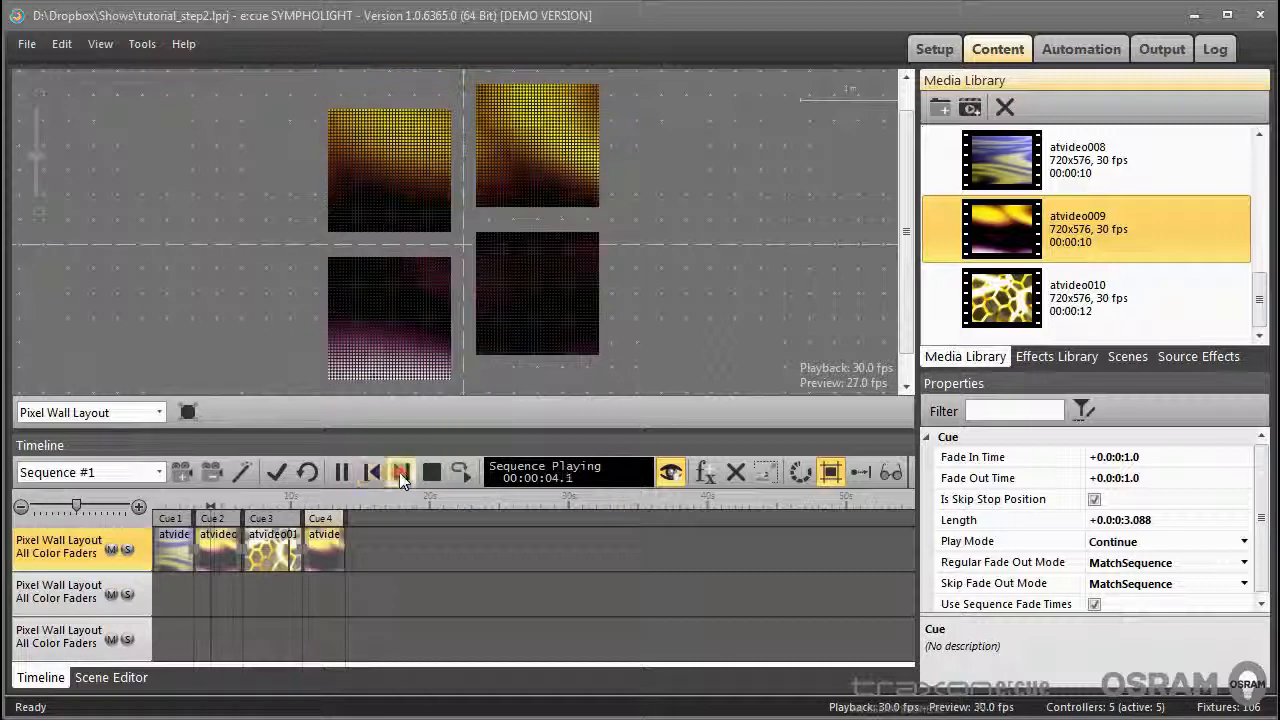
{"action": "left_click", "coordinate": [401, 474]}
{"action": "left_click", "coordinate": [401, 474]}
{"action": "left_click", "coordinate": [401, 474]}
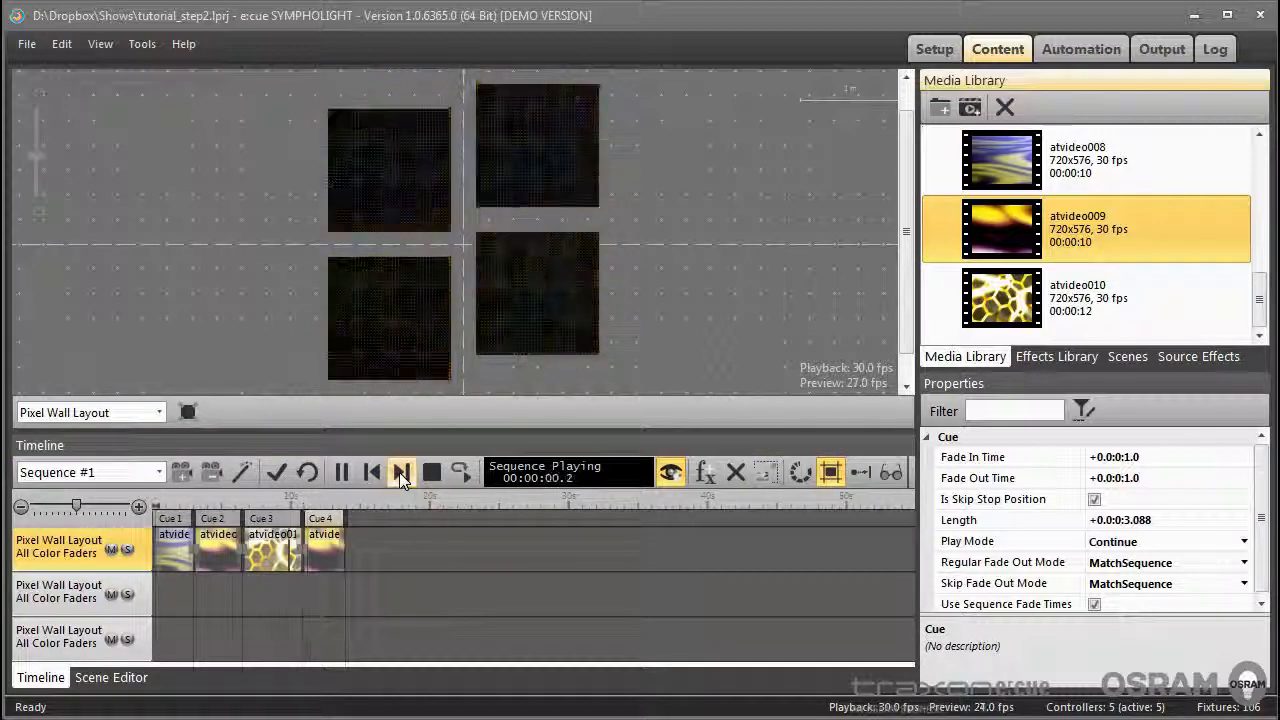
{"action": "left_click", "coordinate": [370, 475]}
{"action": "left_click", "coordinate": [370, 475]}
{"action": "left_click", "coordinate": [400, 475]}
{"action": "left_click", "coordinate": [400, 472]}
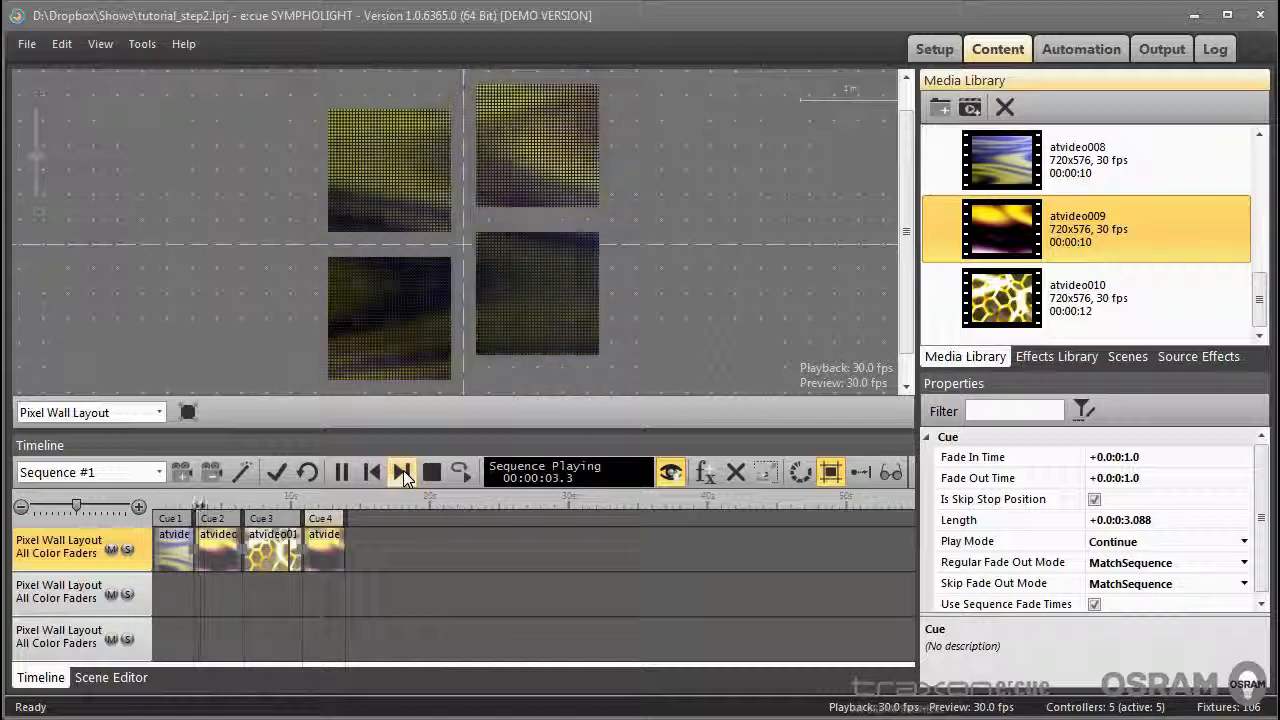
{"action": "left_click", "coordinate": [403, 472]}
{"action": "left_click", "coordinate": [403, 472]}
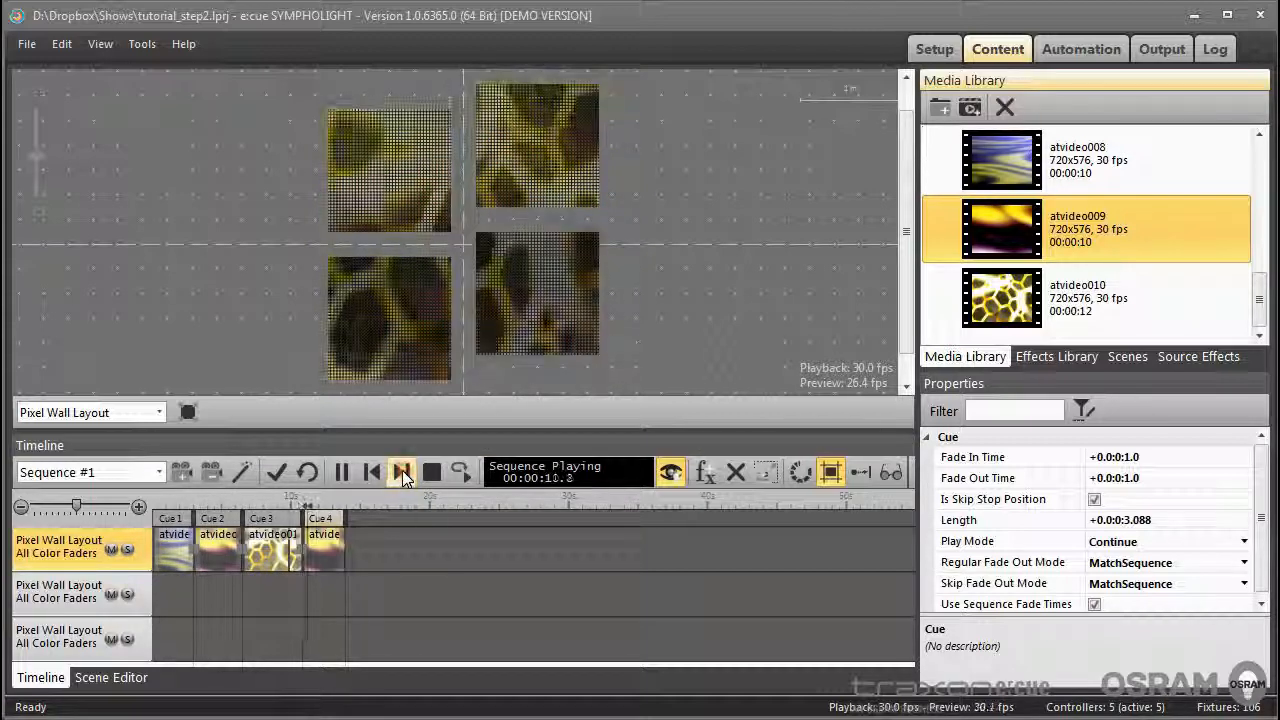
{"action": "left_click", "coordinate": [402, 472]}
{"action": "left_click", "coordinate": [374, 474]}
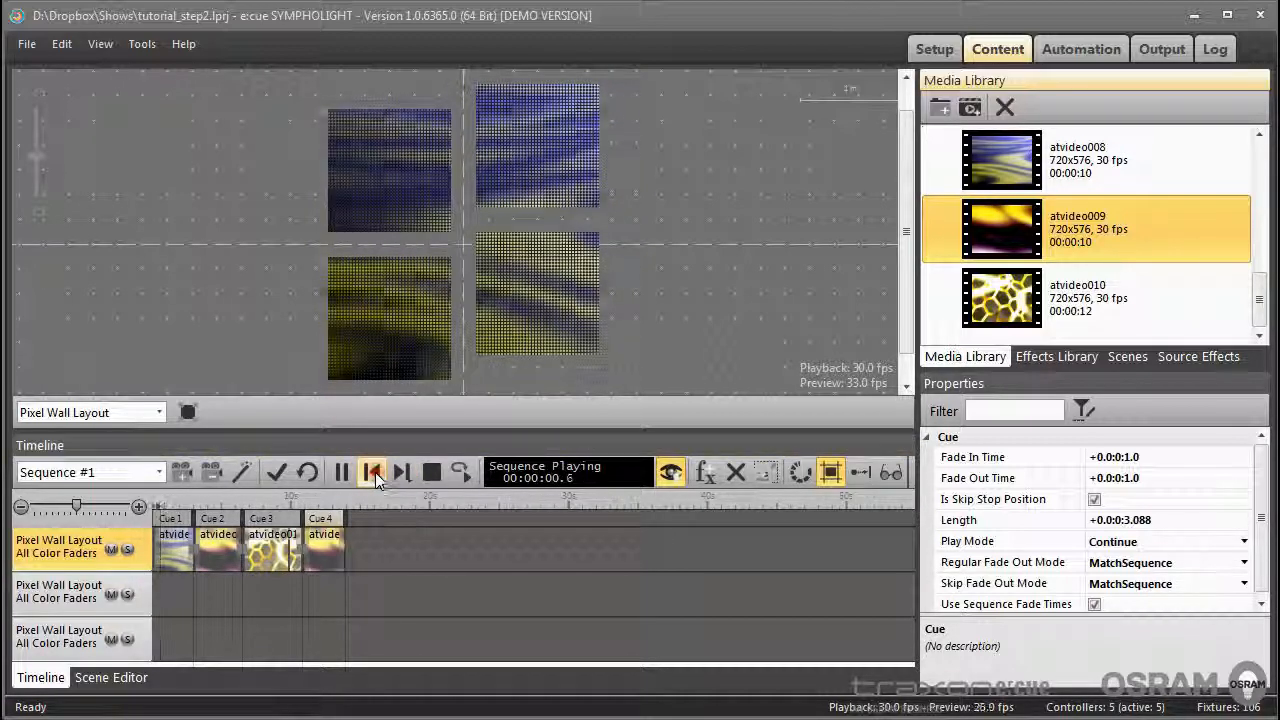
{"action": "left_click", "coordinate": [375, 473]}
{"action": "left_click", "coordinate": [401, 474]}
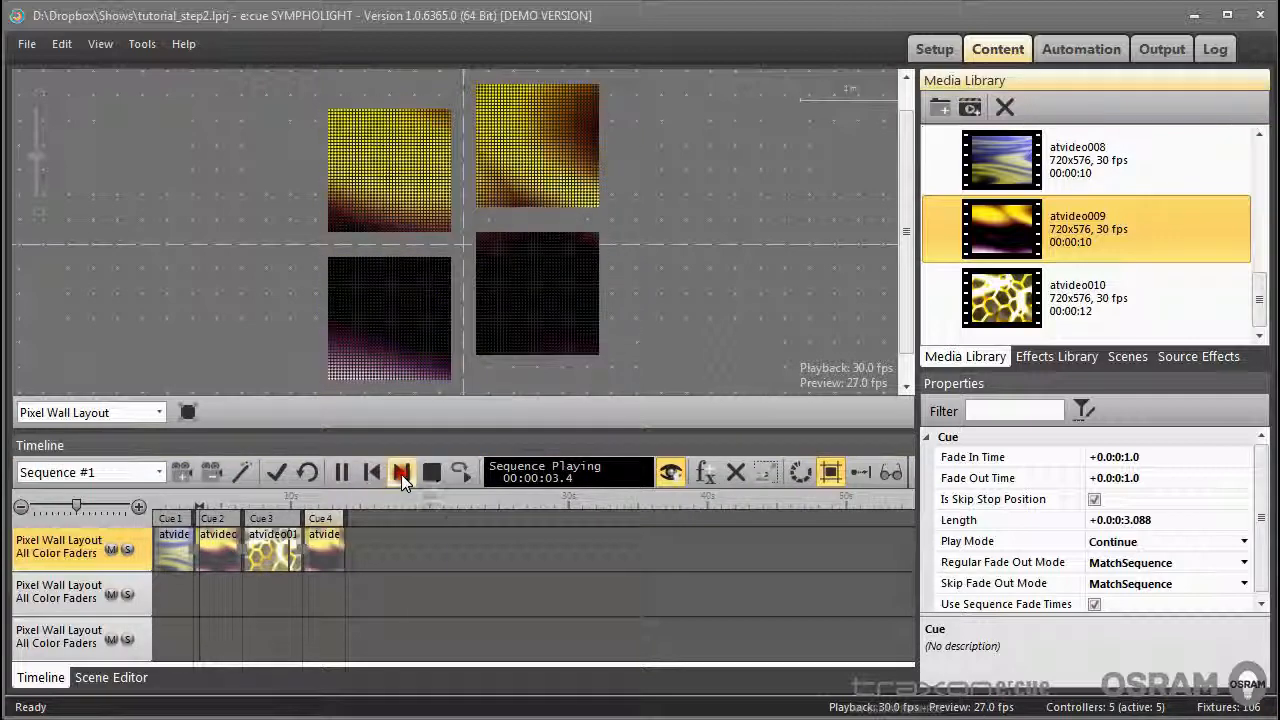
{"action": "left_click", "coordinate": [401, 474]}
{"action": "left_click", "coordinate": [401, 474]}
{"action": "left_click", "coordinate": [401, 474]}
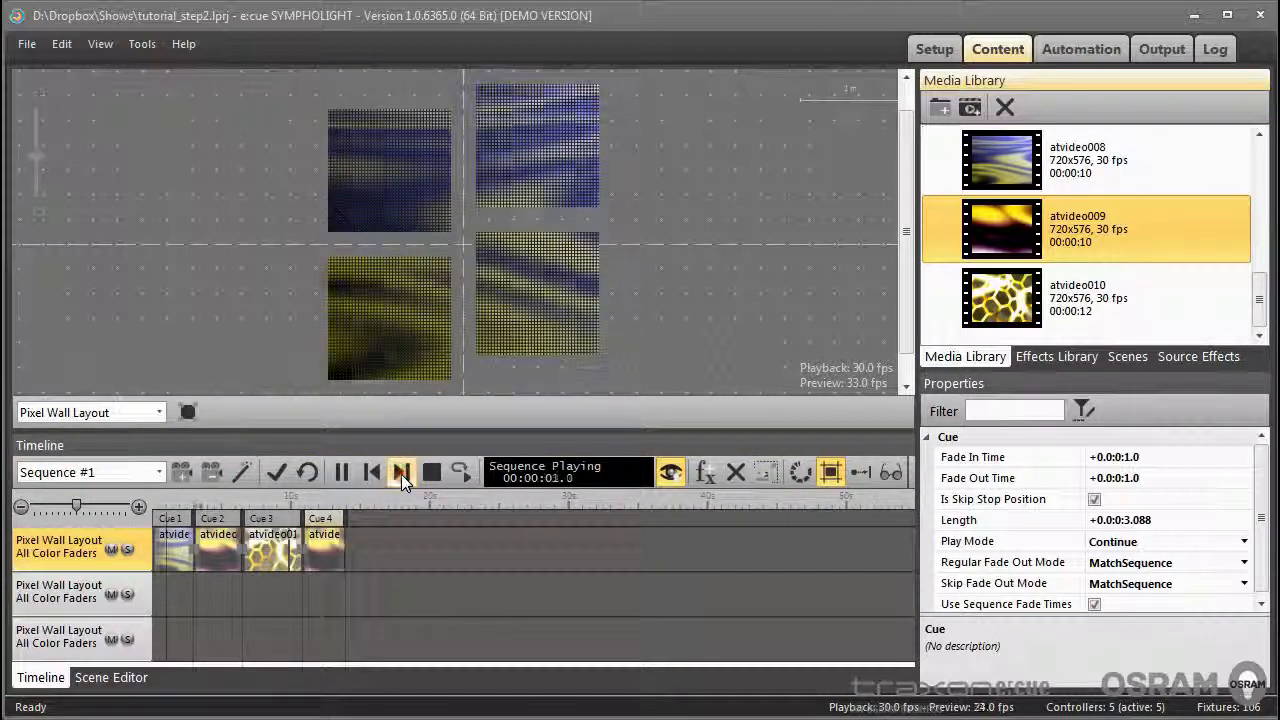
{"action": "left_click", "coordinate": [401, 474]}
{"action": "left_click", "coordinate": [401, 474]}
{"action": "left_click", "coordinate": [401, 474]}
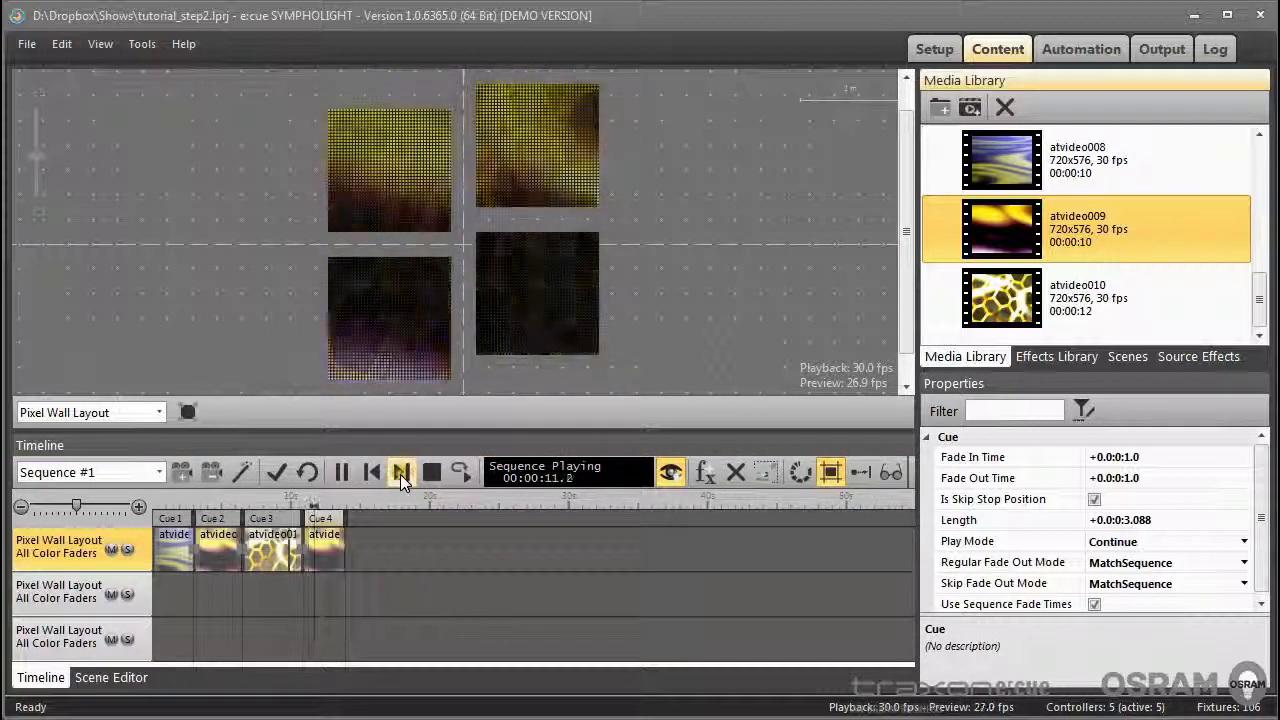
{"action": "left_click", "coordinate": [429, 472]}
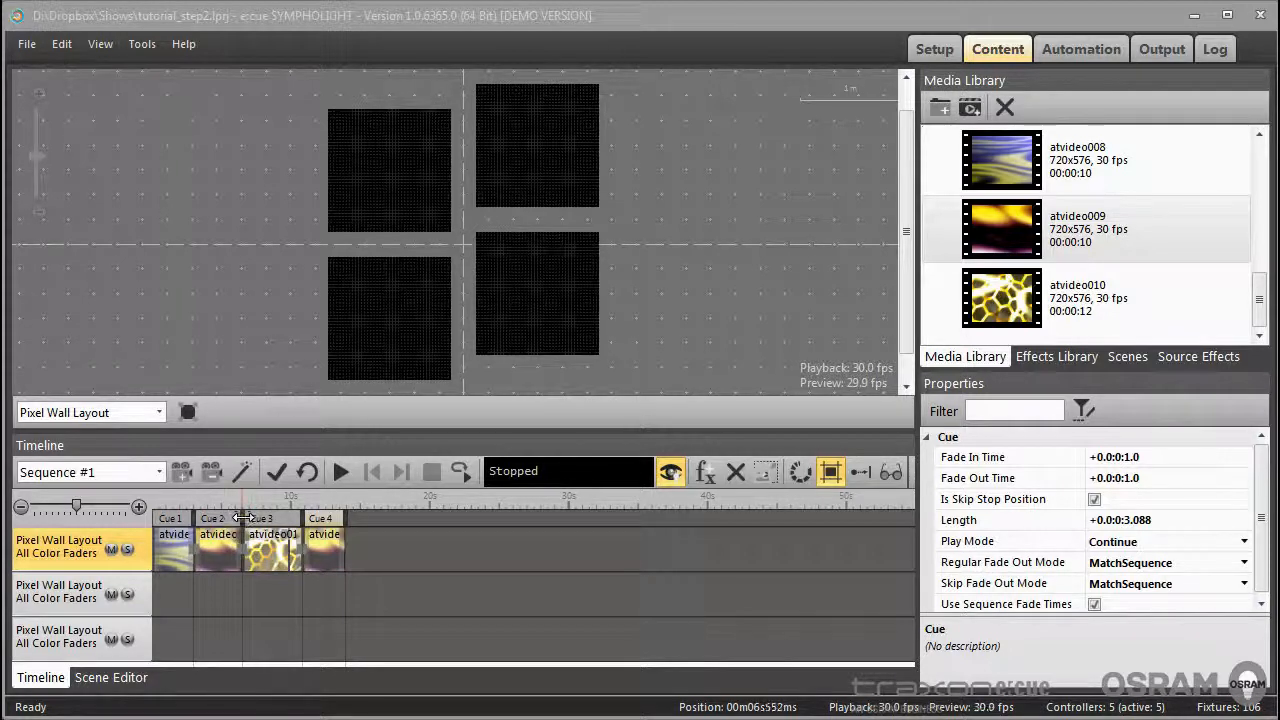
Try shifting the end borders of the cues on the timeline and return them to the ends of their clips.
{"action": "mouse_move", "coordinate": [242, 517]}
{"action": "left_mouse_down"}
{"action": "mouse_move", "coordinate": [265, 518]}
{"action": "mouse_move", "coordinate": [229, 519]}
{"action": "mouse_move", "coordinate": [242, 519]}
{"action": "left_mouse_up"}
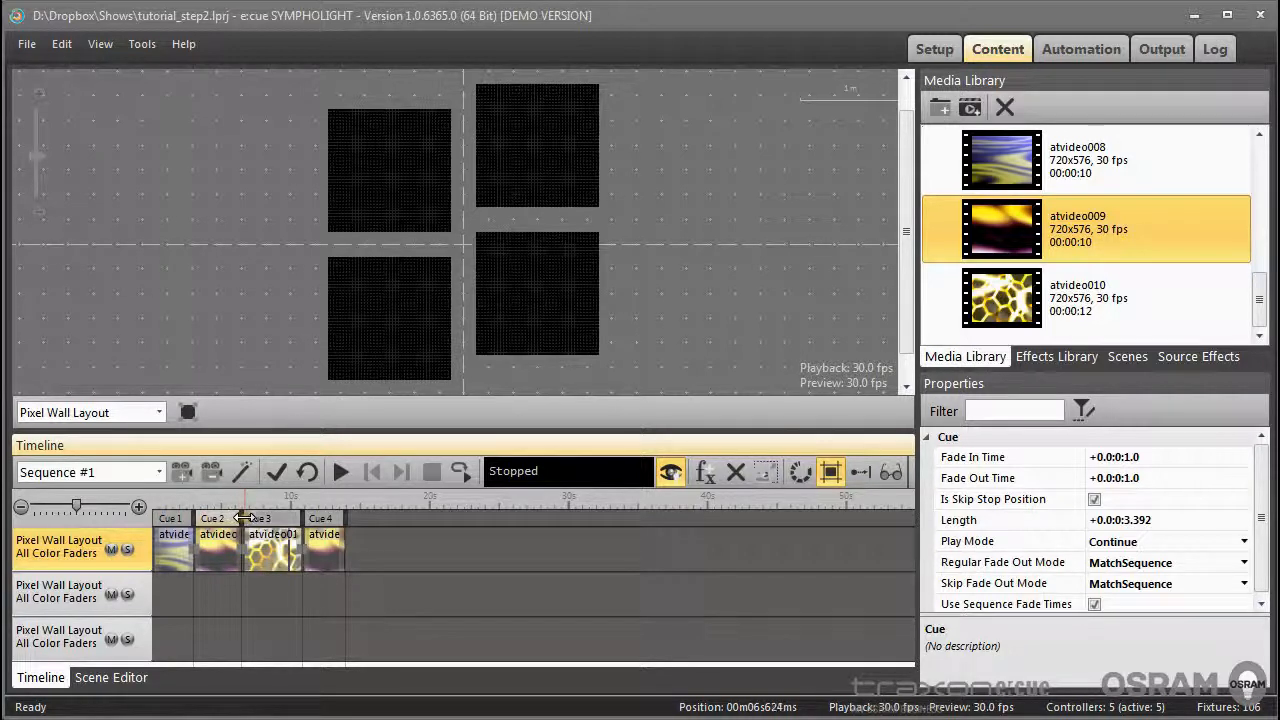
{"action": "mouse_move", "coordinate": [302, 518]}
{"action": "left_mouse_down"}
{"action": "mouse_move", "coordinate": [358, 518]}
{"action": "mouse_move", "coordinate": [302, 516]}
{"action": "left_mouse_up"}
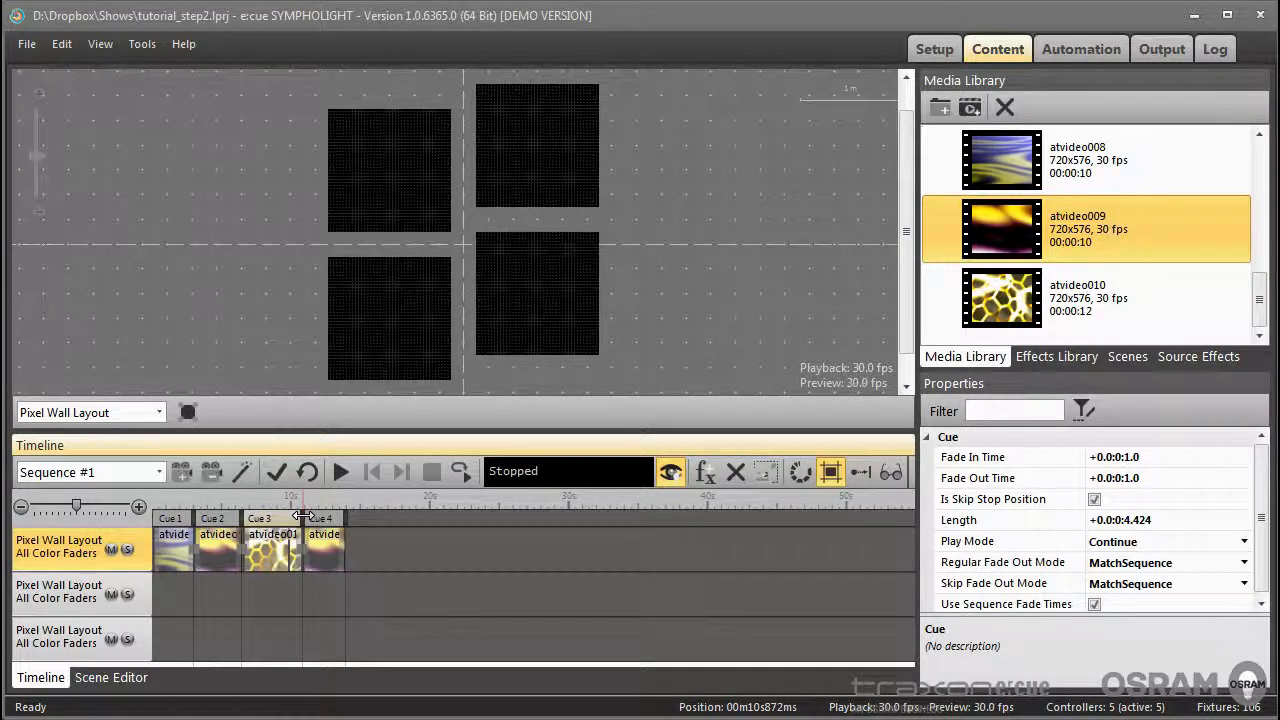
{"action": "mouse_move", "coordinate": [242, 518]}
{"action": "left_mouse_down"}
{"action": "mouse_move", "coordinate": [262, 518]}
{"action": "mouse_move", "coordinate": [242, 518]}
{"action": "left_mouse_up"}
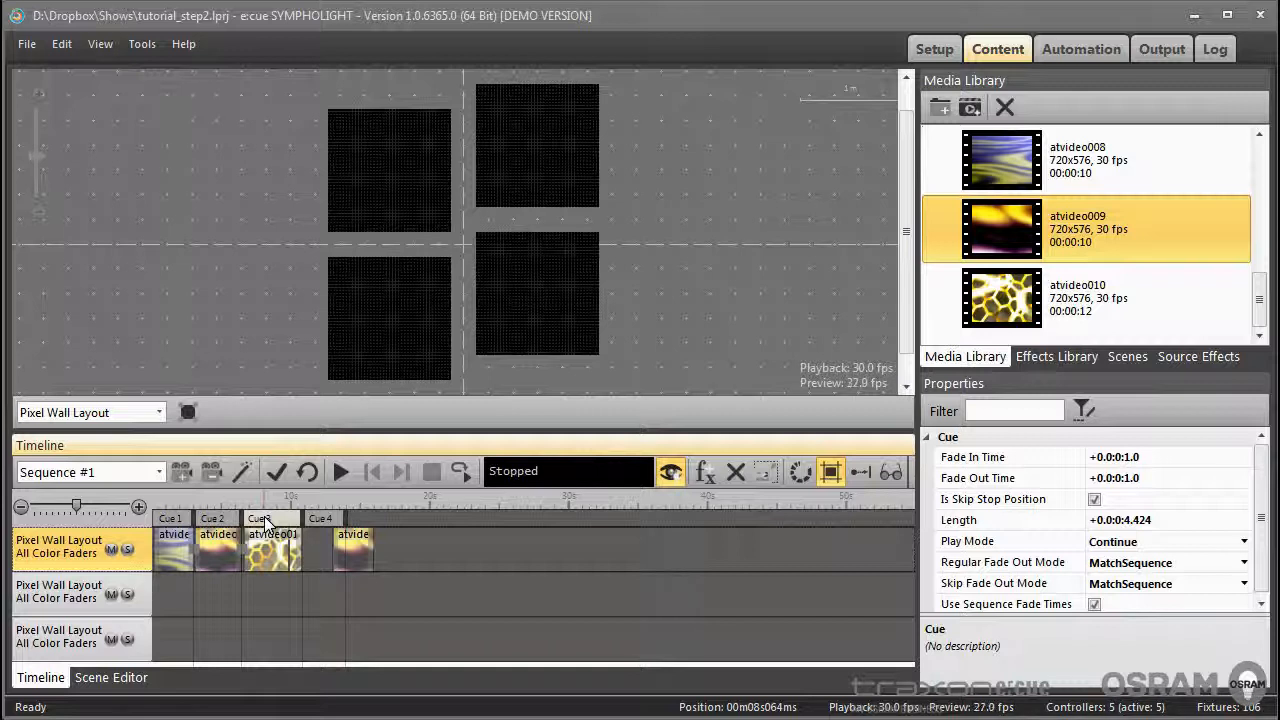
{"action": "mouse_move", "coordinate": [348, 521]}
{"action": "left_mouse_down"}
{"action": "mouse_move", "coordinate": [400, 518]}
{"action": "mouse_move", "coordinate": [346, 518]}
{"action": "left_mouse_up"}
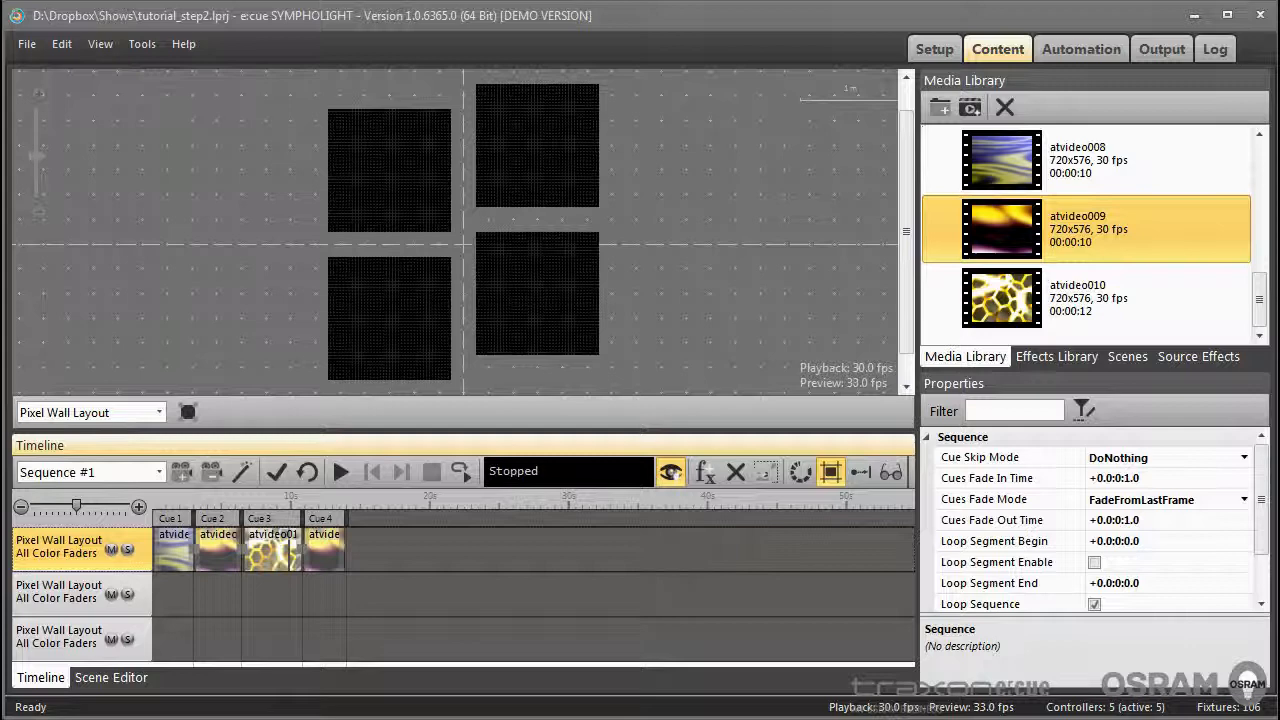
Delete all four video clips from the first track of Sequence #1.
{"action": "left_click", "coordinate": [175, 550]}
{"action": "left_click_drag", "start_coordinate": [175, 550], "coordinate": [328, 544]}
{"action": "key", "text": "Delete"}
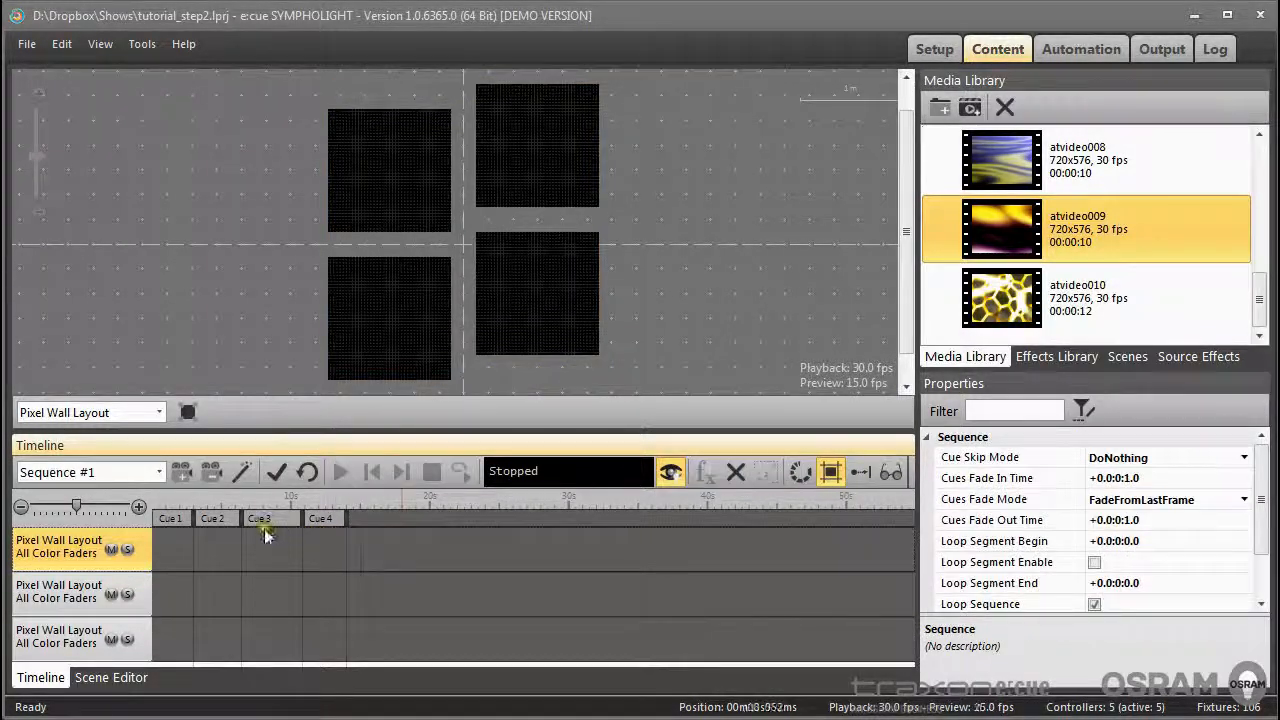
Delete Cue 4 and Cue 3 so that only the first two cues remain.
{"action": "left_click", "coordinate": [331, 517]}
{"action": "key", "text": "Delete"}
{"action": "left_click", "coordinate": [286, 519]}
{"action": "key", "text": "Delete"}
Add the Noise (Blue Crystals) effect at the start of the first track and shorten it to about 6.4 s.
{"action": "left_click", "coordinate": [1056, 356]}
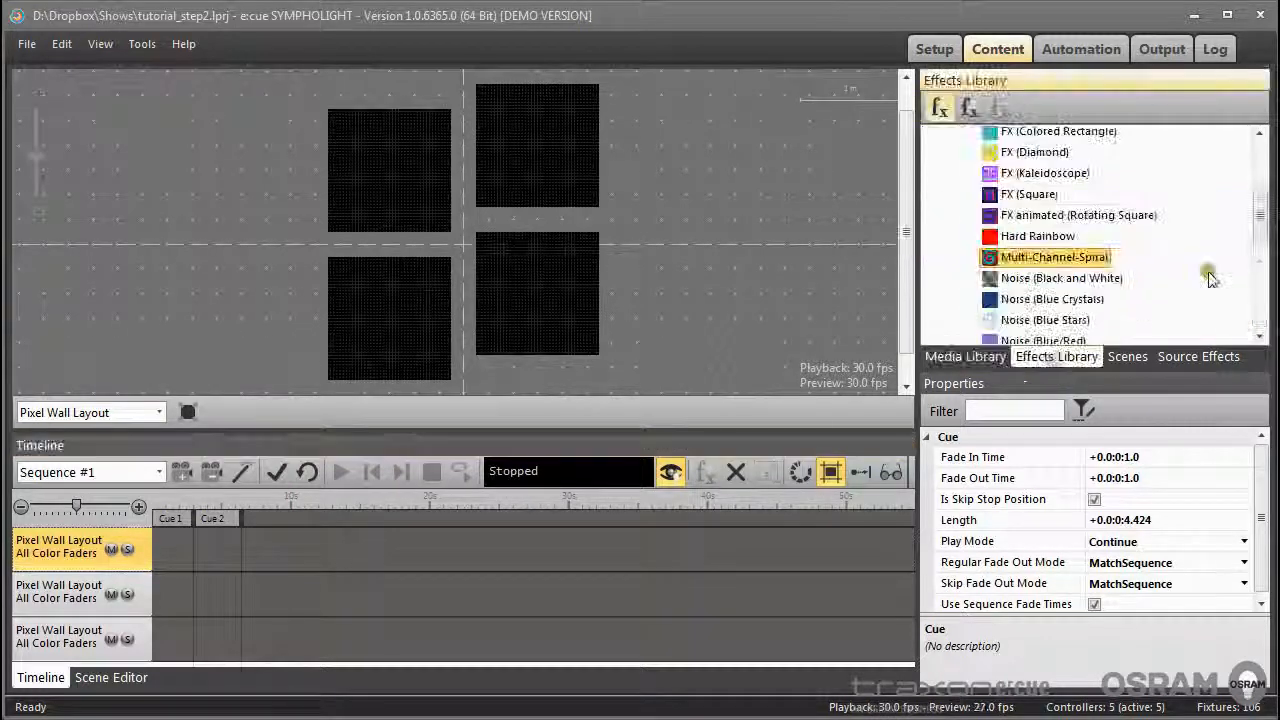
{"action": "left_click_drag", "start_coordinate": [1030, 299], "coordinate": [303, 543]}
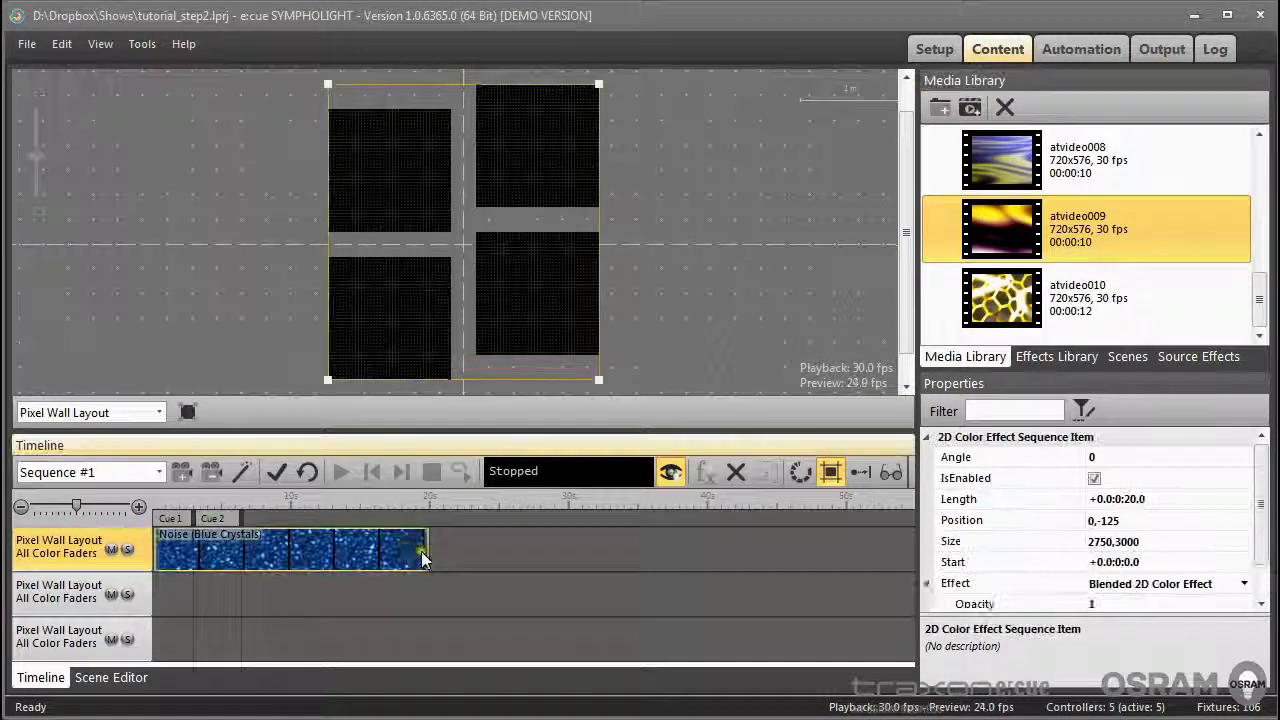
{"action": "left_click_drag", "start_coordinate": [430, 557], "coordinate": [240, 557]}
Add the FX (Colored Rectangle) effect directly after Noise (Blue Crystals) on the first track and shorten it to about 7.9 s.
{"action": "left_click", "coordinate": [1048, 357]}
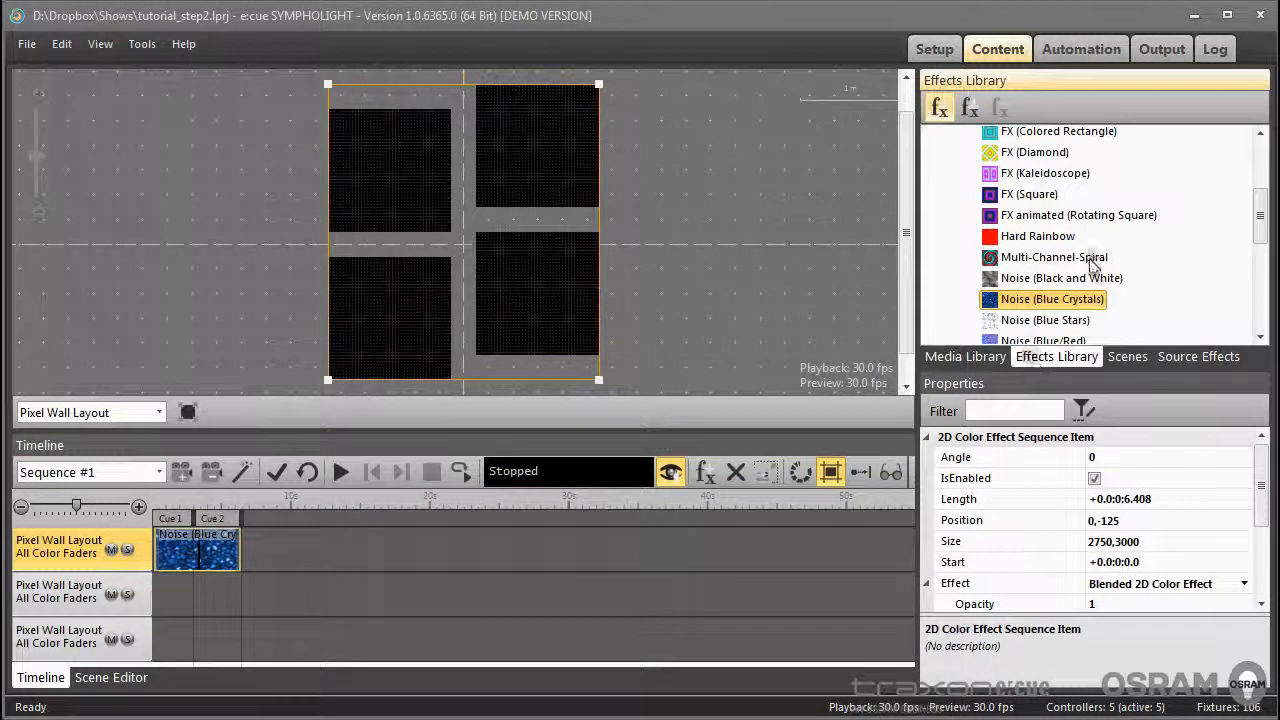
{"action": "left_click_drag", "start_coordinate": [1045, 132], "coordinate": [366, 543]}
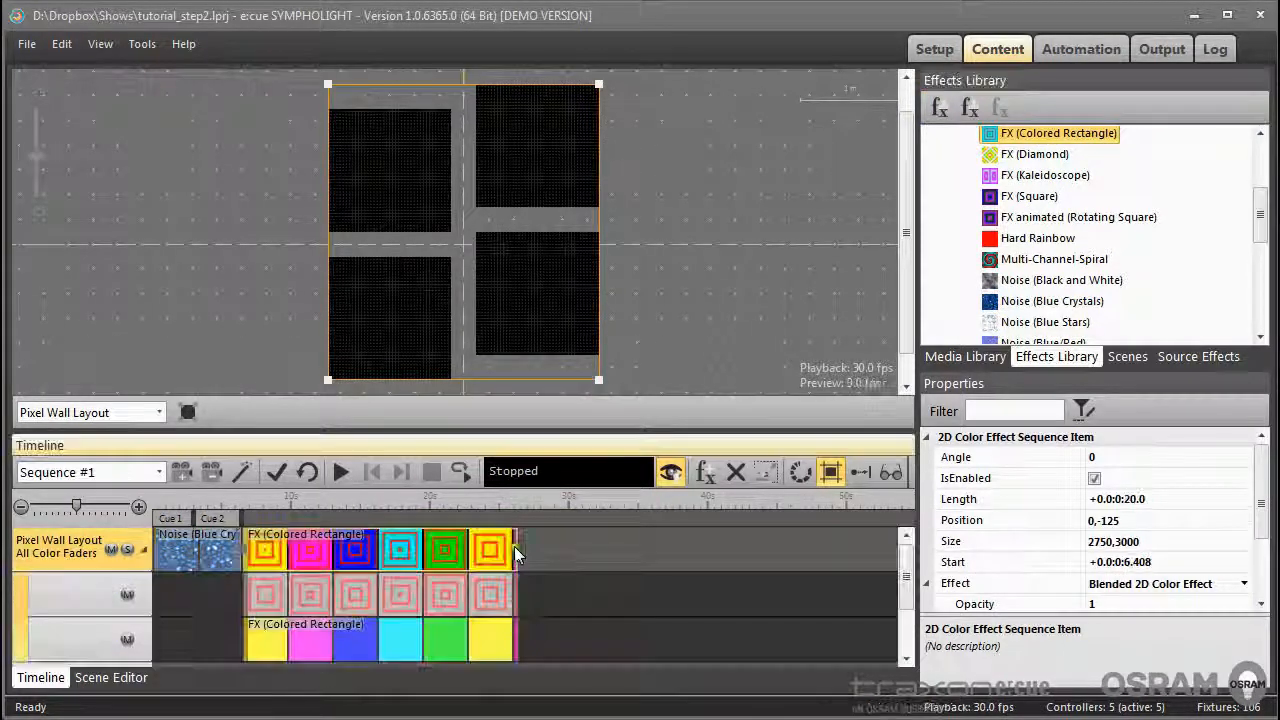
{"action": "left_click_drag", "start_coordinate": [517, 547], "coordinate": [348, 552]}
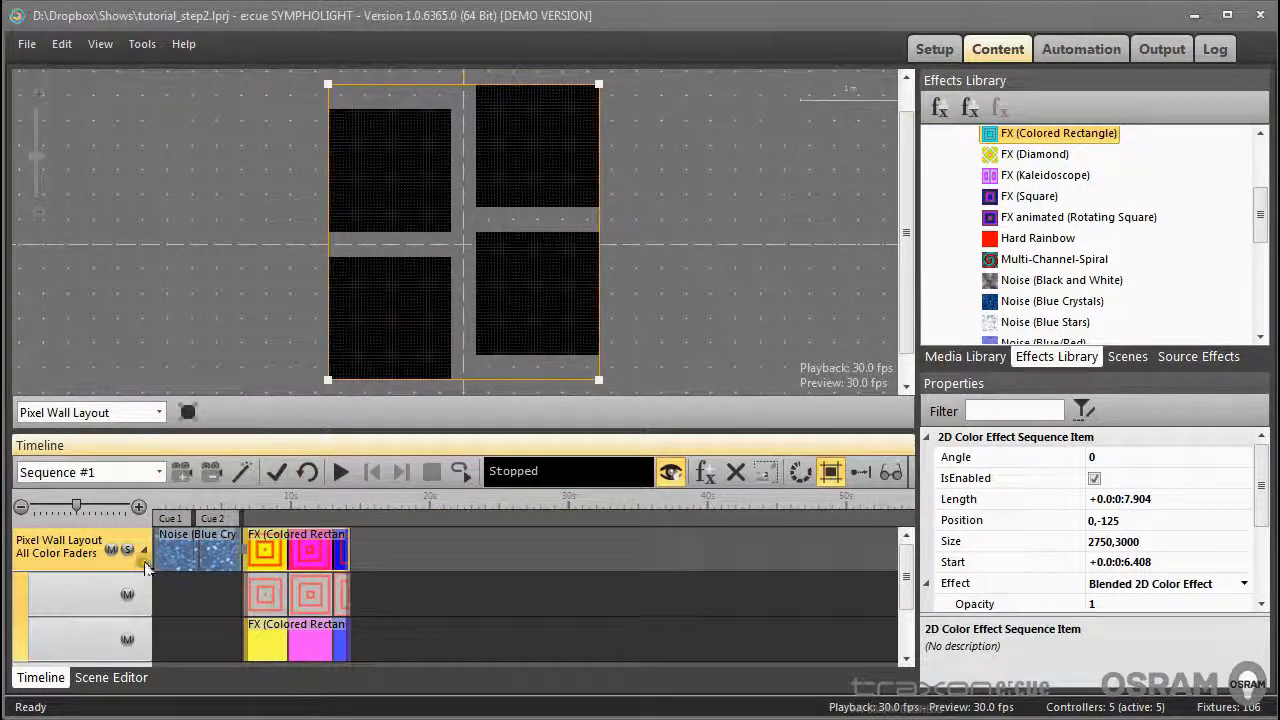
Match Cue 1 to the Noise (Blue Crystals) effect at about 6.4 s and Cue 2 to FX (Colored Rectangle) at about 7.9 s.
{"action": "left_click", "coordinate": [238, 518]}
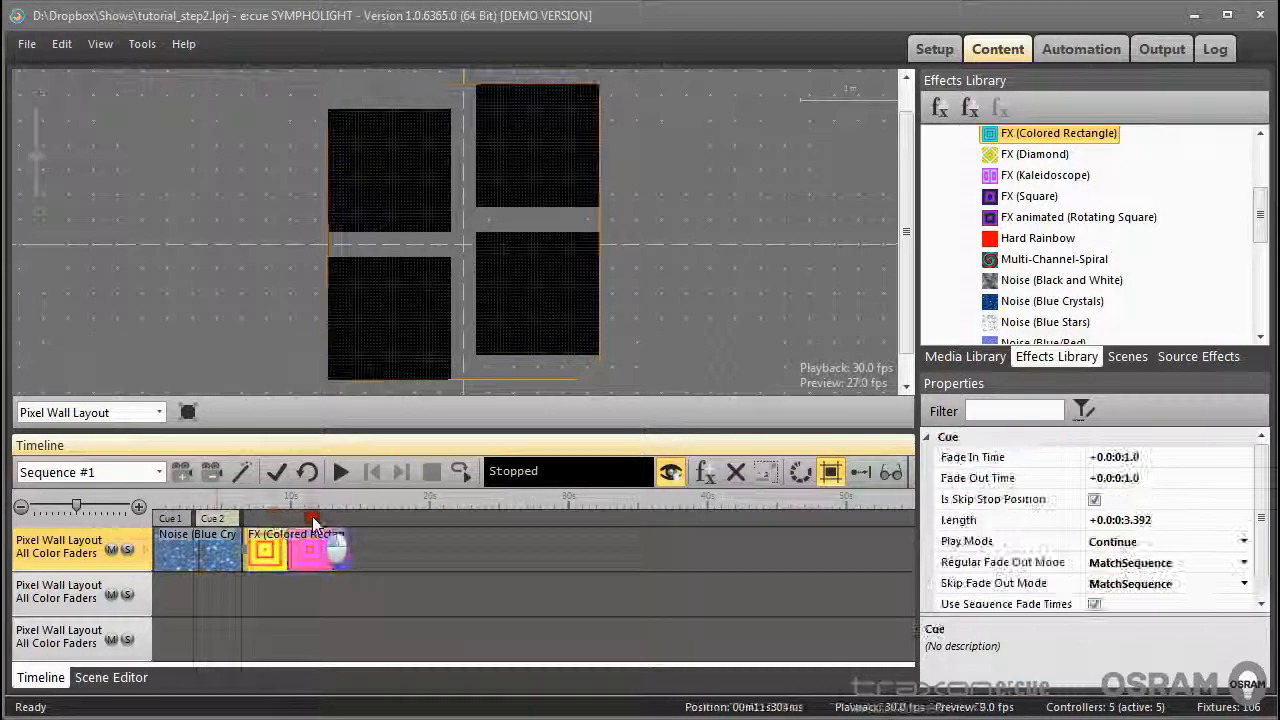
{"action": "left_click_drag", "start_coordinate": [244, 517], "coordinate": [352, 518]}
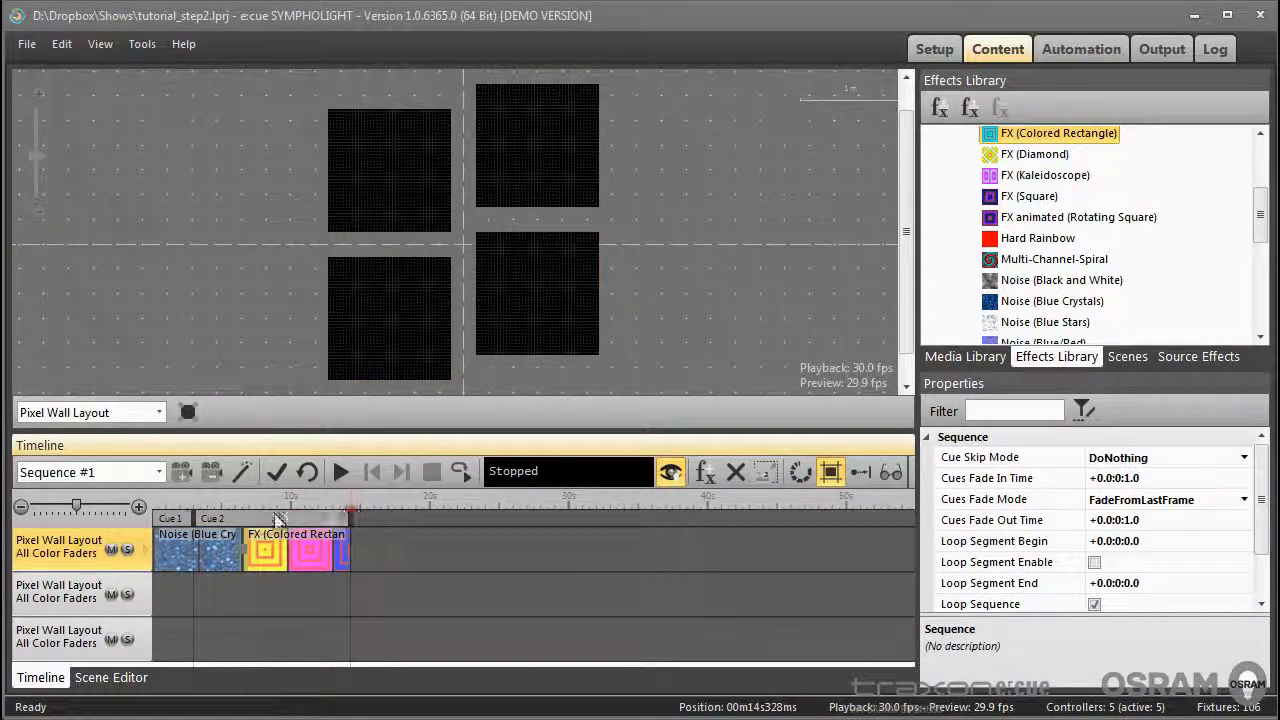
{"action": "left_click_drag", "start_coordinate": [192, 516], "coordinate": [241, 518]}
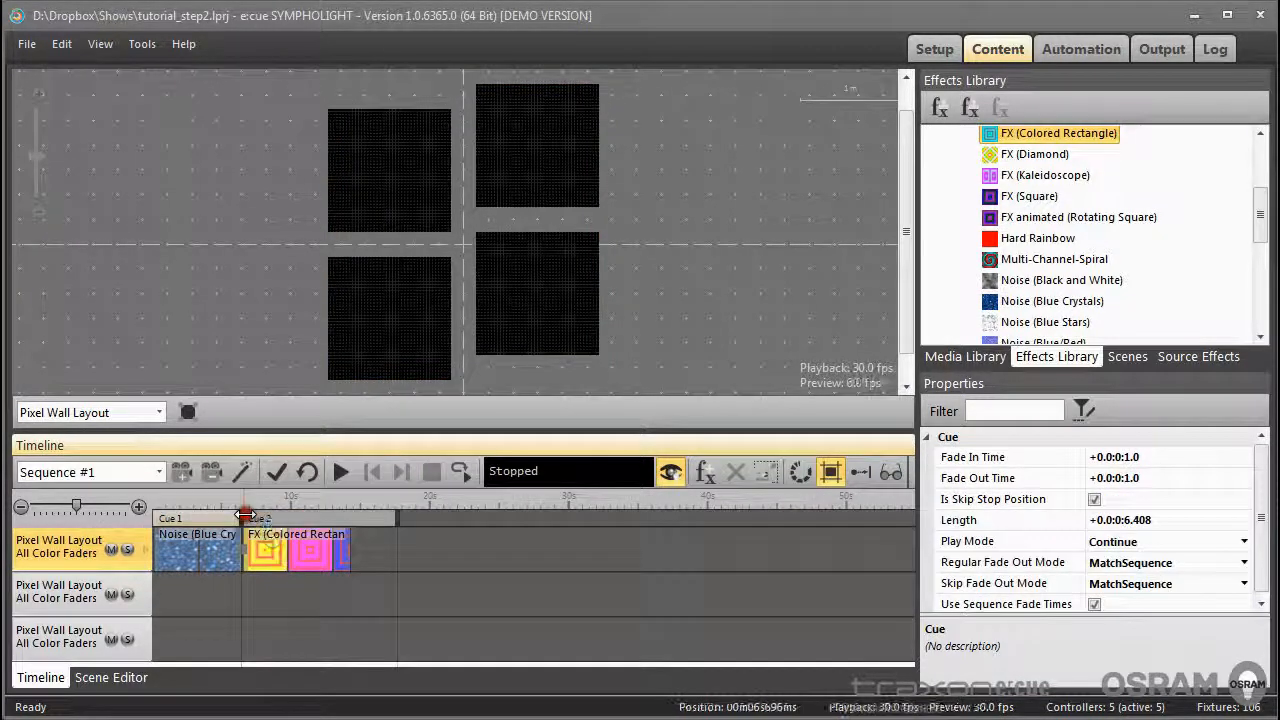
{"action": "left_click_drag", "start_coordinate": [394, 518], "coordinate": [350, 518]}
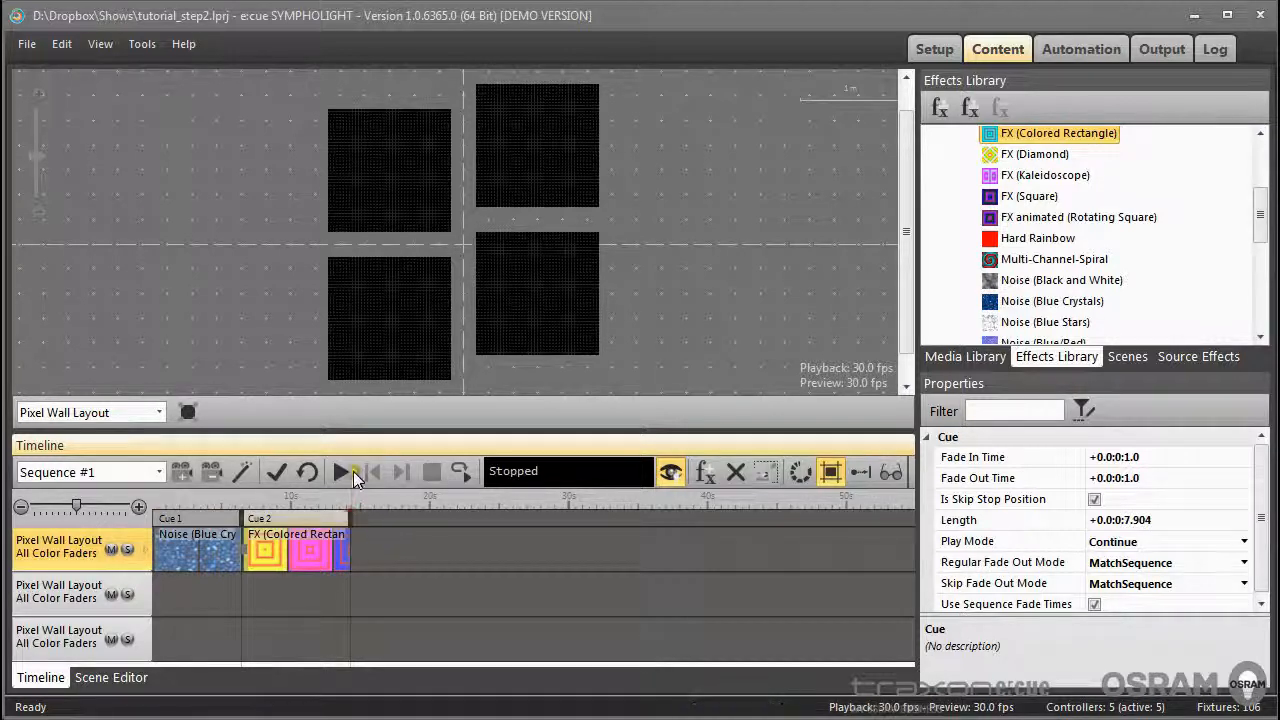
Play Sequence #1 from the start of Cue 1 to preview the fade between the two effects.
{"action": "left_click", "coordinate": [338, 474]}
{"action": "left_click", "coordinate": [218, 503]}
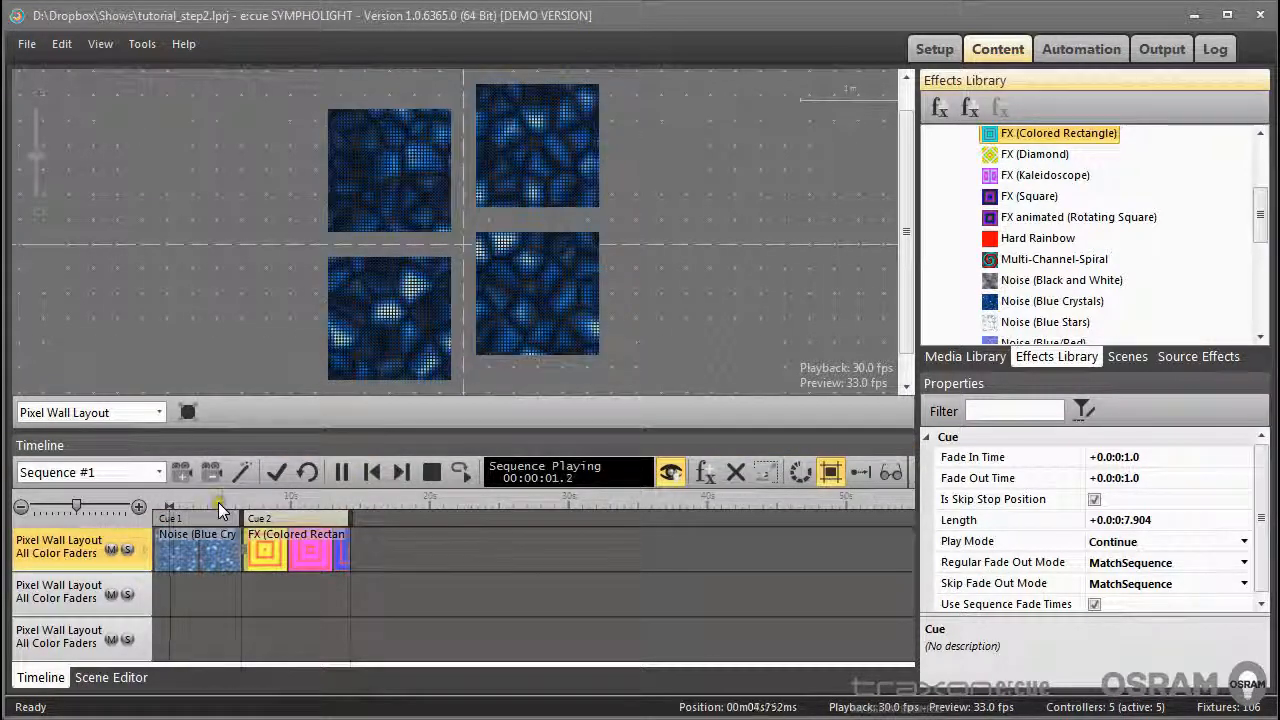